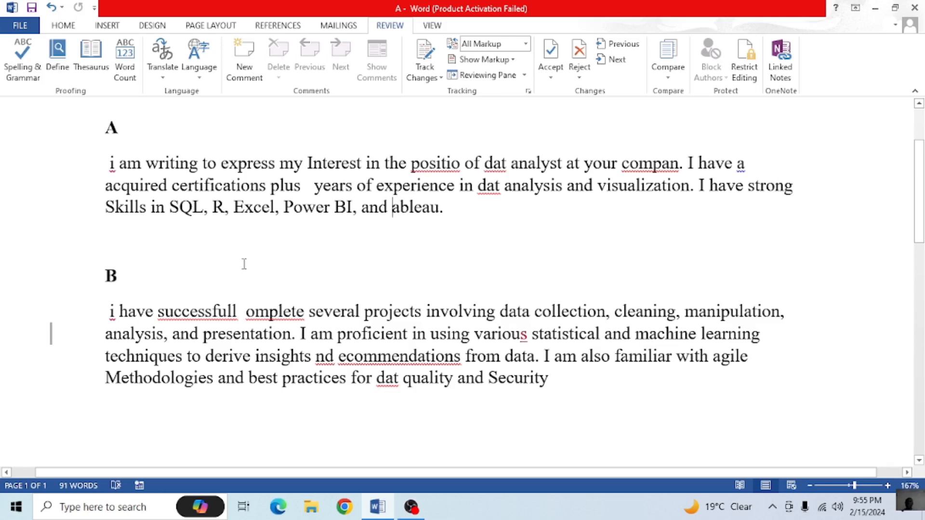
# Increase the font size of the "A" heading to 22 pt
pyautogui.scroll(1, 181, 202)
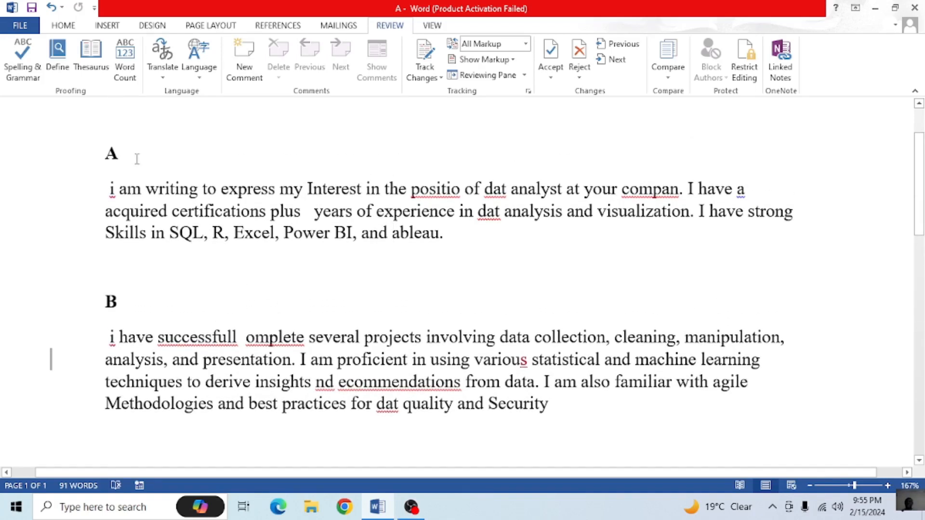
pyautogui.click(98, 156)
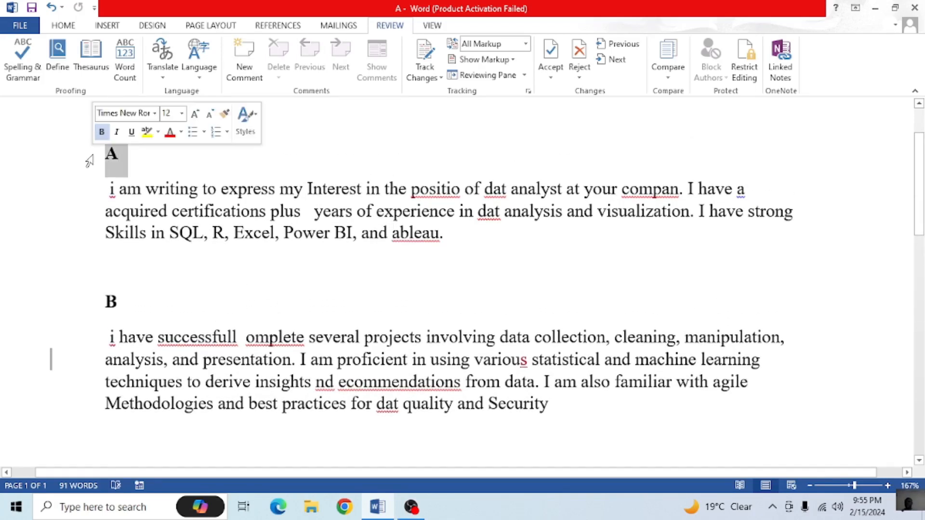
pyautogui.click(66, 27)
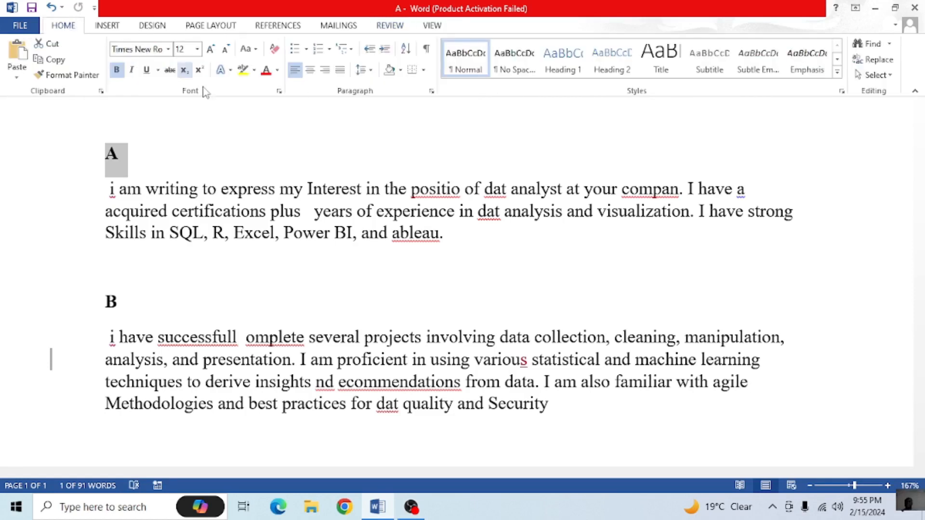
pyautogui.click(210, 49)
pyautogui.click(211, 48)
pyautogui.click(210, 49)
pyautogui.click(211, 48)
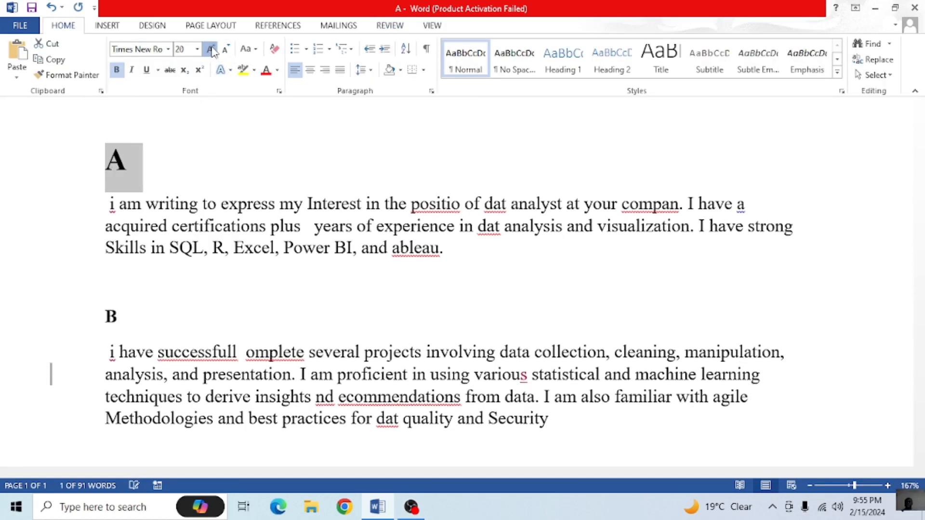
pyautogui.click(211, 49)
# Increase the font size of the "B" heading to 20 pt and deselect it
pyautogui.moveTo(129, 313); pyautogui.dragTo(85, 322)
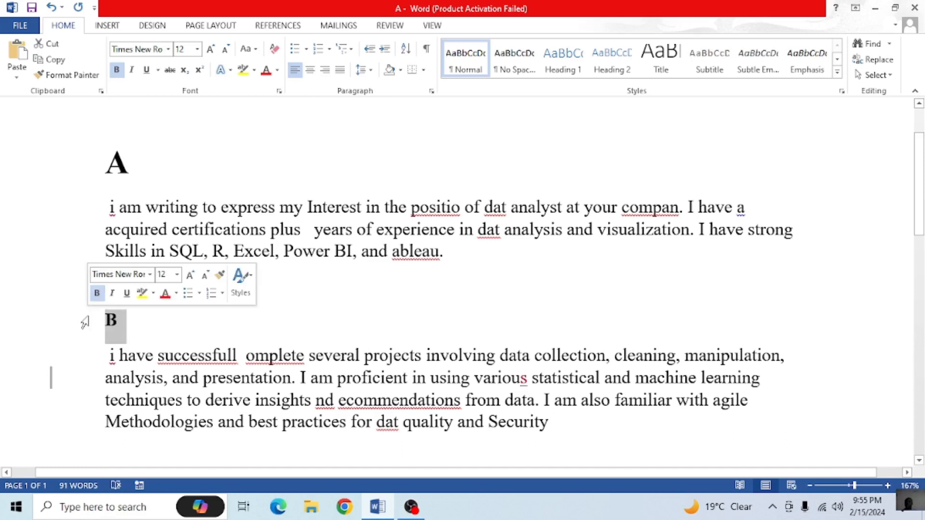
pyautogui.click(211, 48)
pyautogui.click(210, 49)
pyautogui.click(211, 49)
pyautogui.click(211, 49)
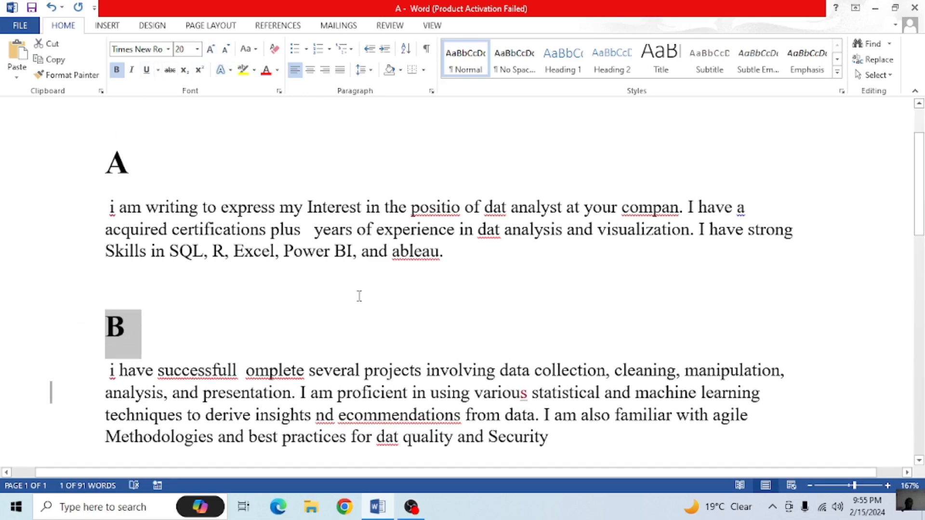
pyautogui.scroll(-2, 359, 297)
pyautogui.scroll(2, 359, 296)
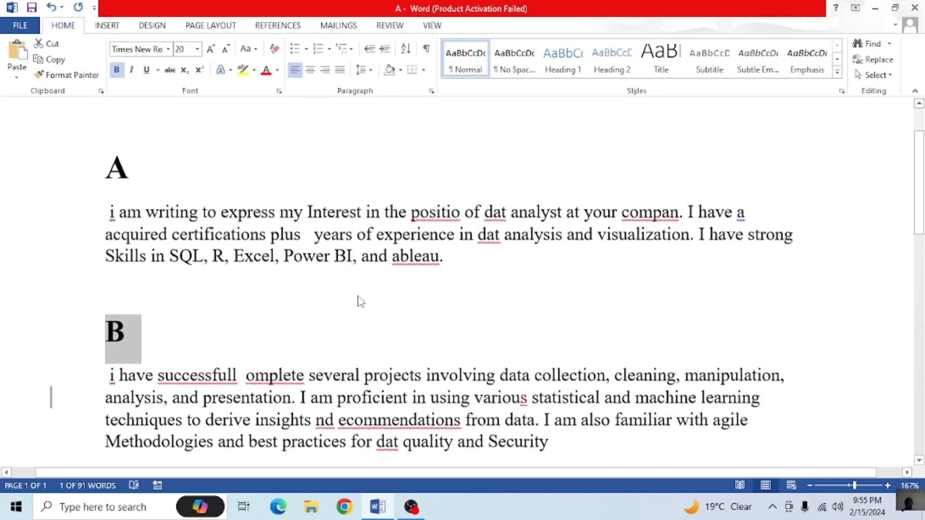
pyautogui.scroll(-2, 359, 297)
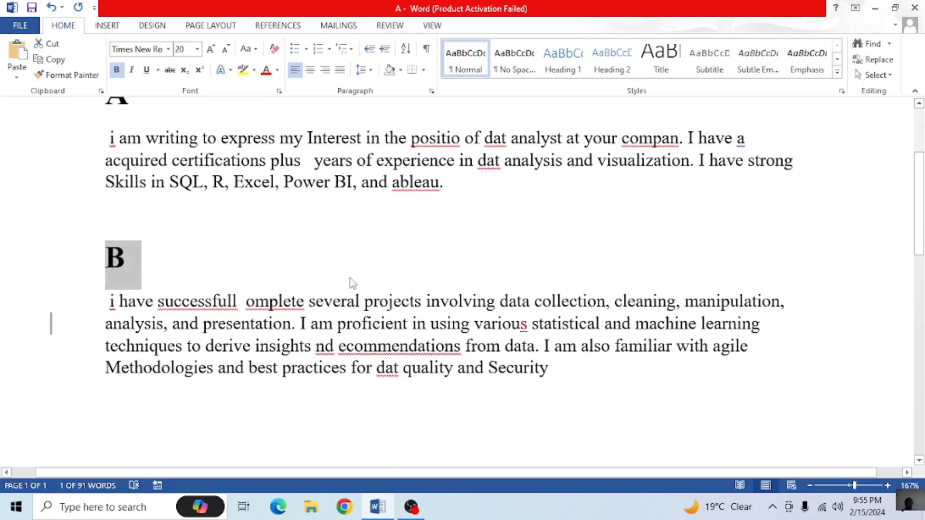
pyautogui.click(352, 283)
pyautogui.scroll(2, 351, 278)
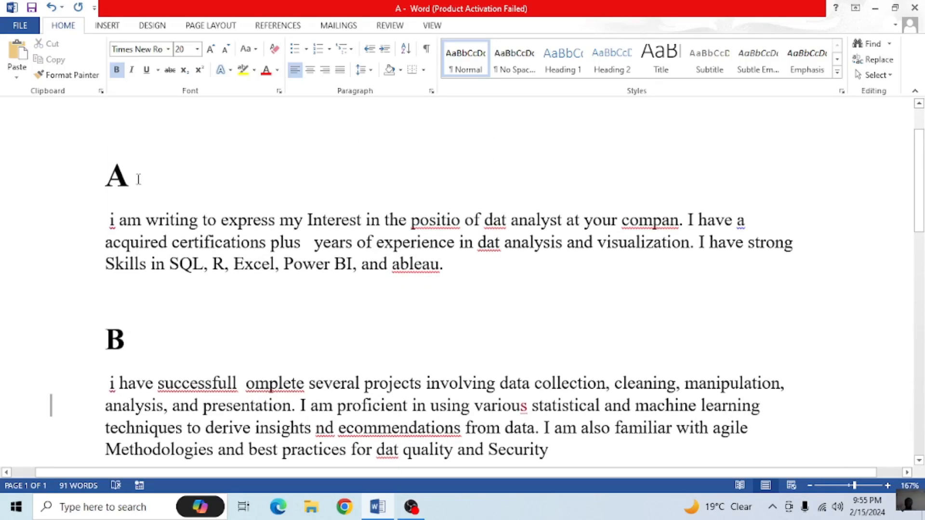
pyautogui.moveTo(135, 178); pyautogui.dragTo(91, 183)
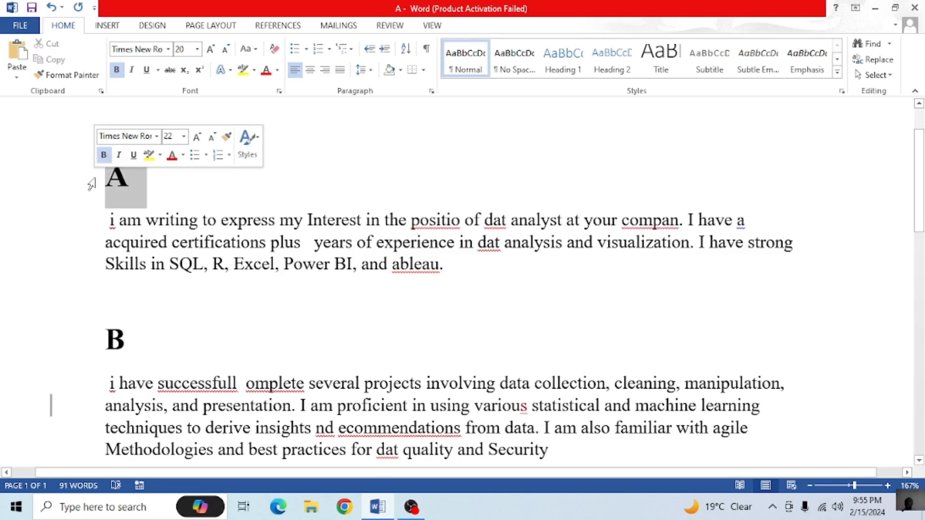
pyautogui.click(290, 381)
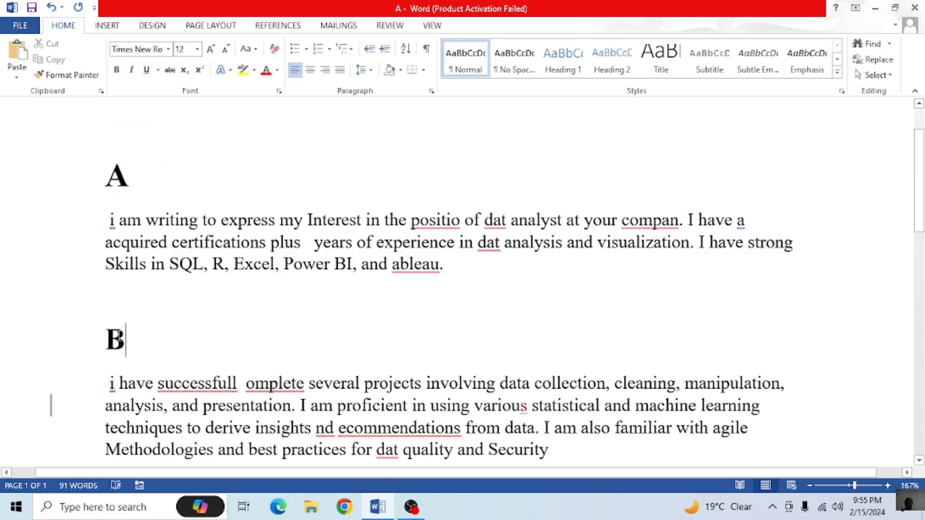
pyautogui.moveTo(119, 335); pyautogui.dragTo(101, 335)
pyautogui.click(315, 369)
pyautogui.scroll(-2, 452, 236)
pyautogui.scroll(2, 451, 241)
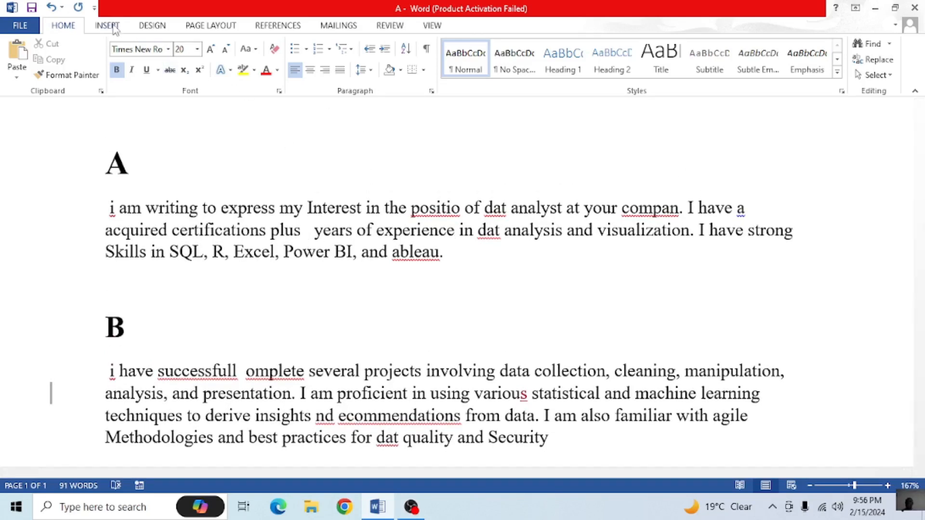
pyautogui.click(391, 27)
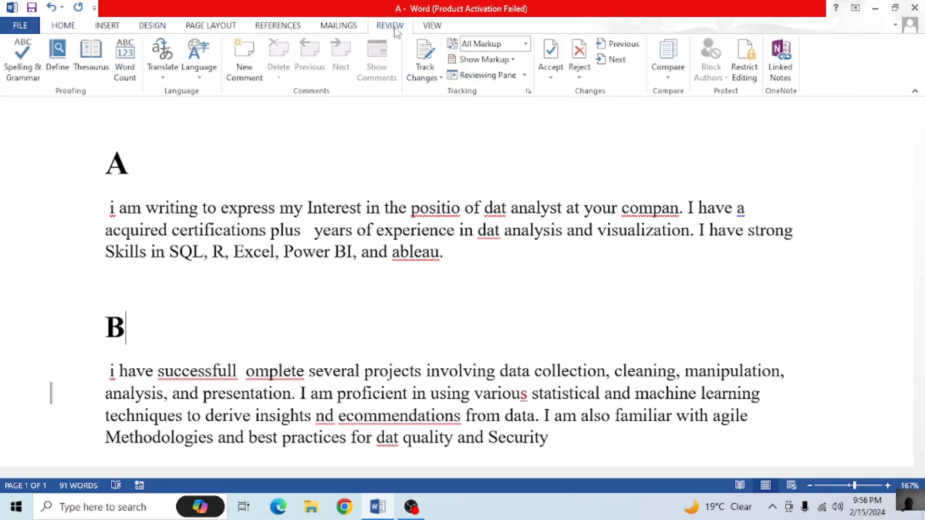
pyautogui.keyDown('ctrl'); pyautogui.scroll(4, 424, 160); pyautogui.keyUp('ctrl')
pyautogui.keyDown('ctrl'); pyautogui.scroll(-2, 424, 160); pyautogui.keyUp('ctrl')
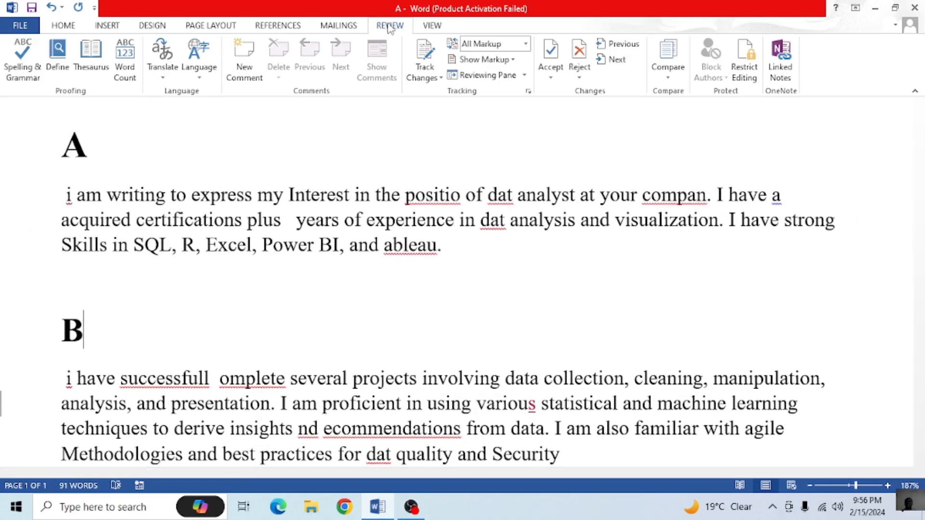
pyautogui.scroll(-1, 404, 90)
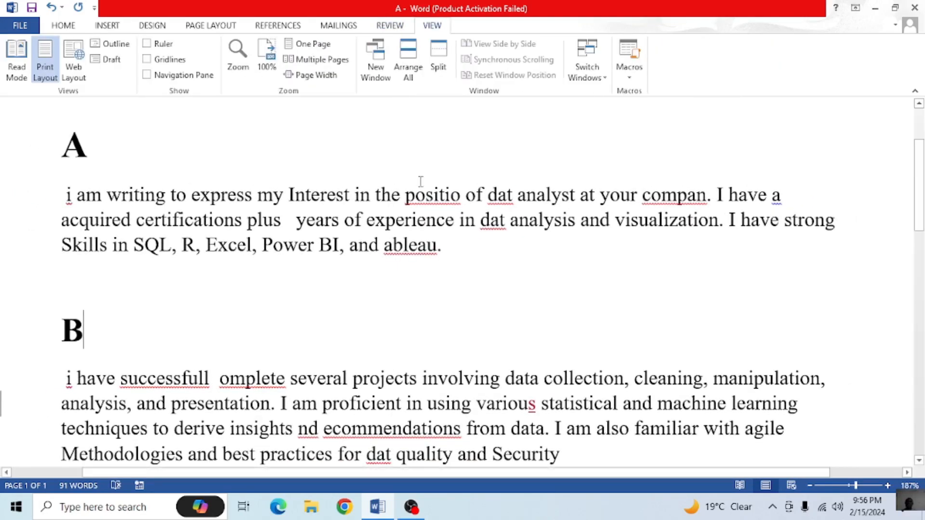
pyautogui.scroll(-3, 419, 182)
pyautogui.scroll(4, 420, 181)
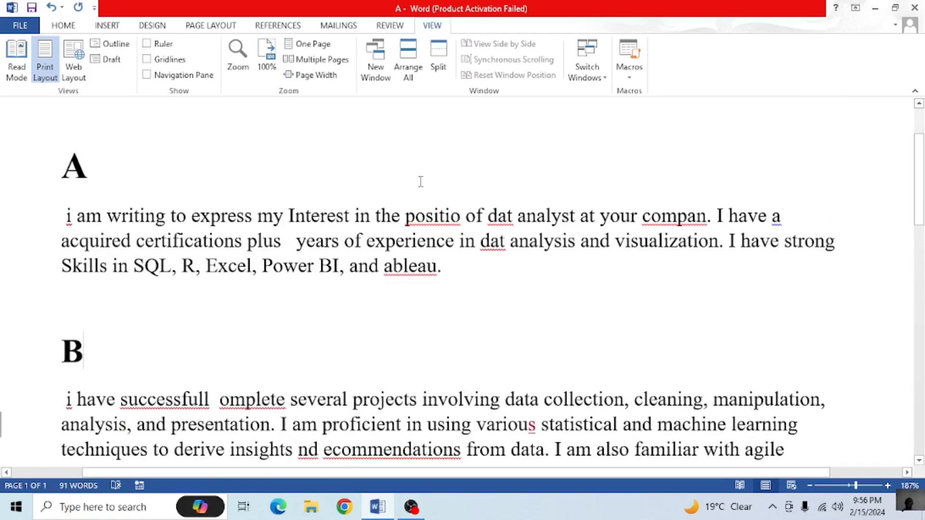
pyautogui.scroll(-1, 419, 182)
pyautogui.scroll(1, 419, 182)
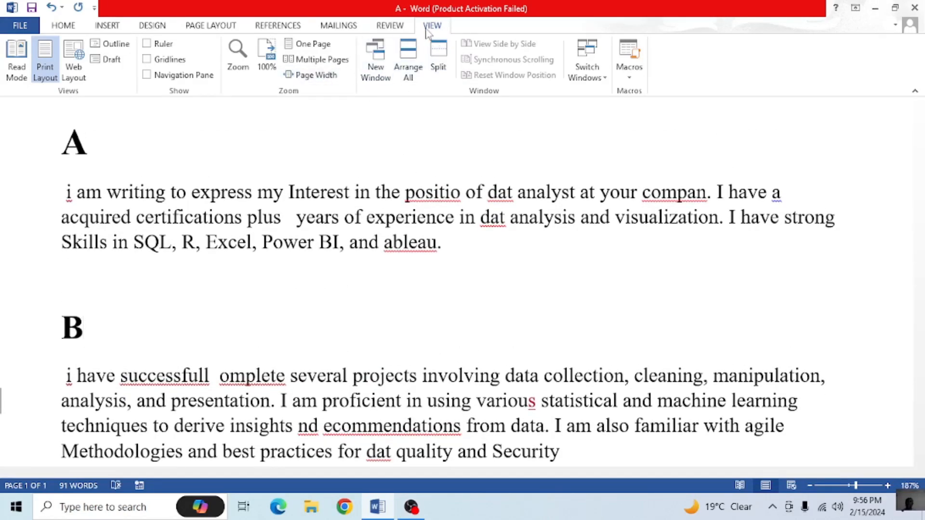
pyautogui.click(396, 27)
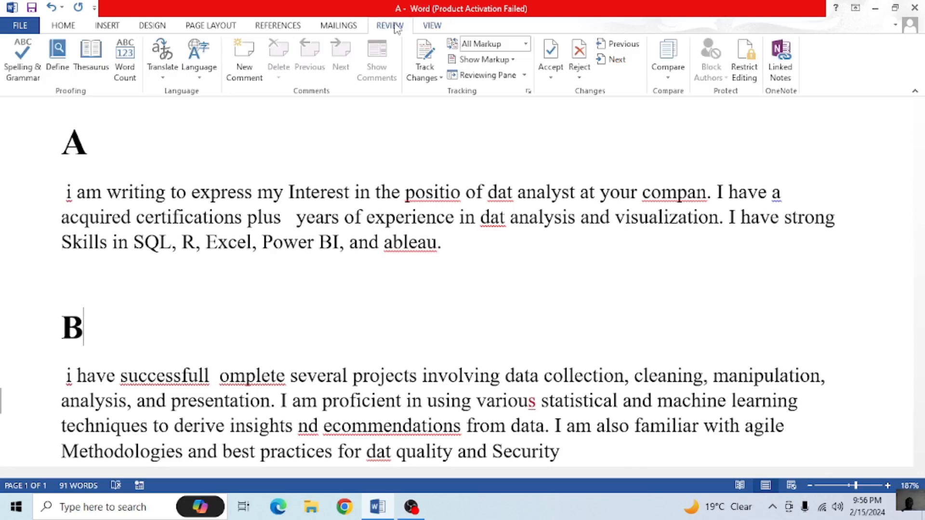
pyautogui.click(440, 80)
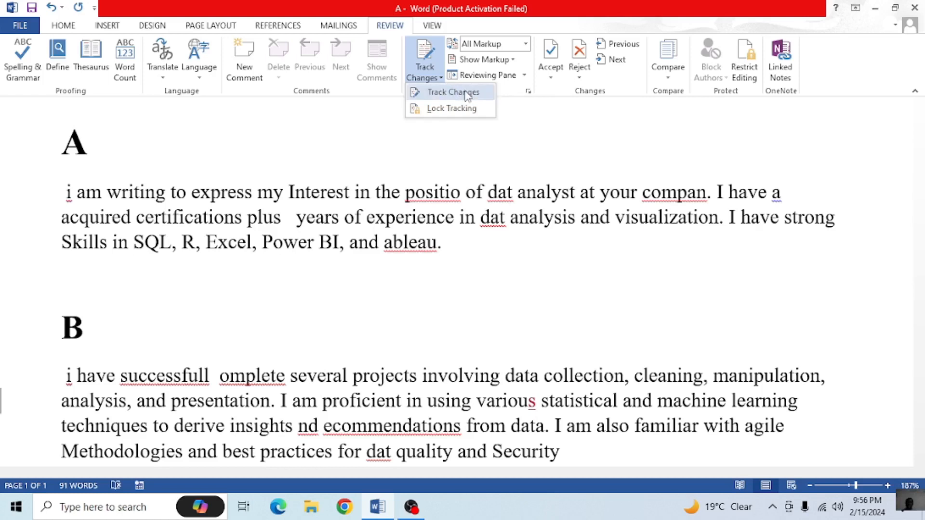
pyautogui.click(519, 117)
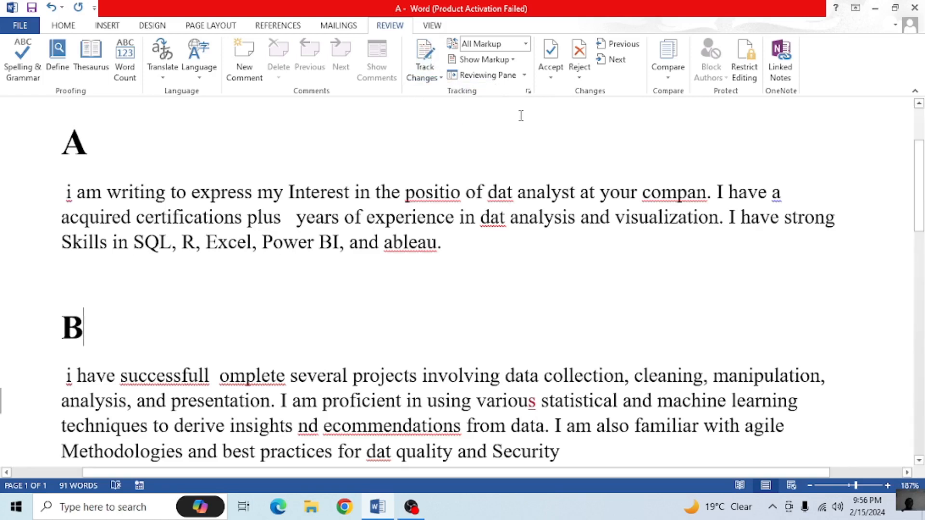
pyautogui.click(551, 78)
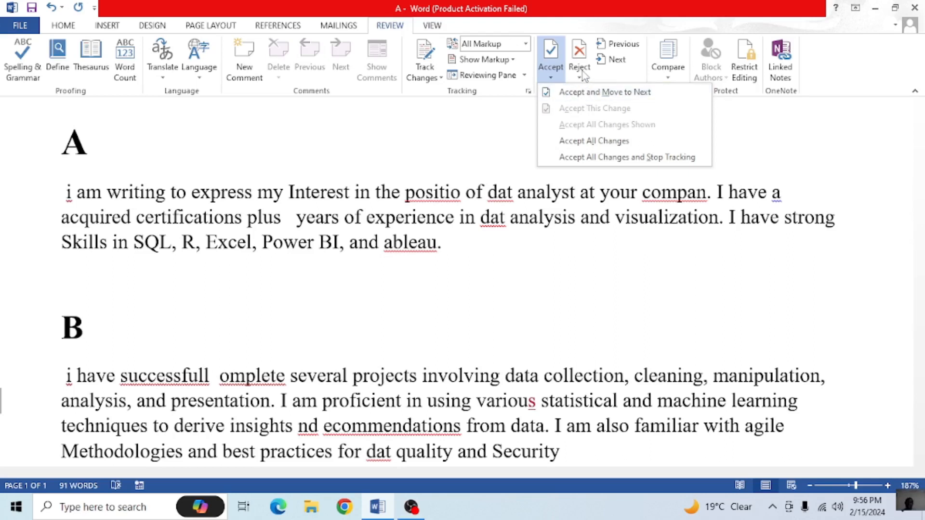
pyautogui.click(481, 128)
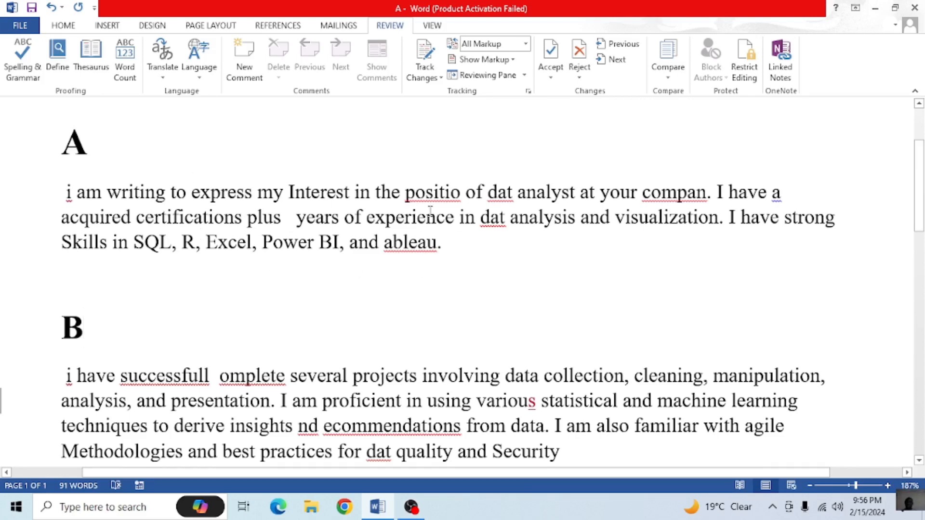
# Turn on Track Changes for the document
pyautogui.click(426, 78)
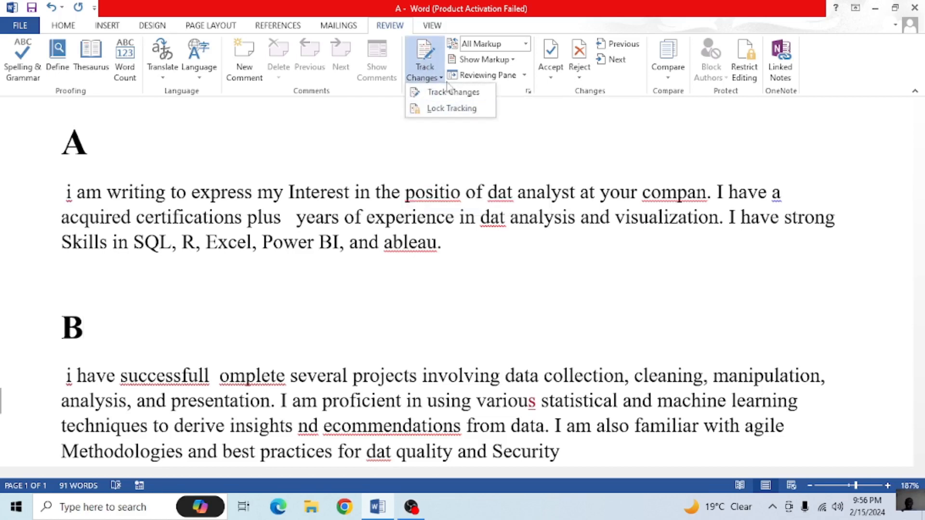
pyautogui.click(451, 93)
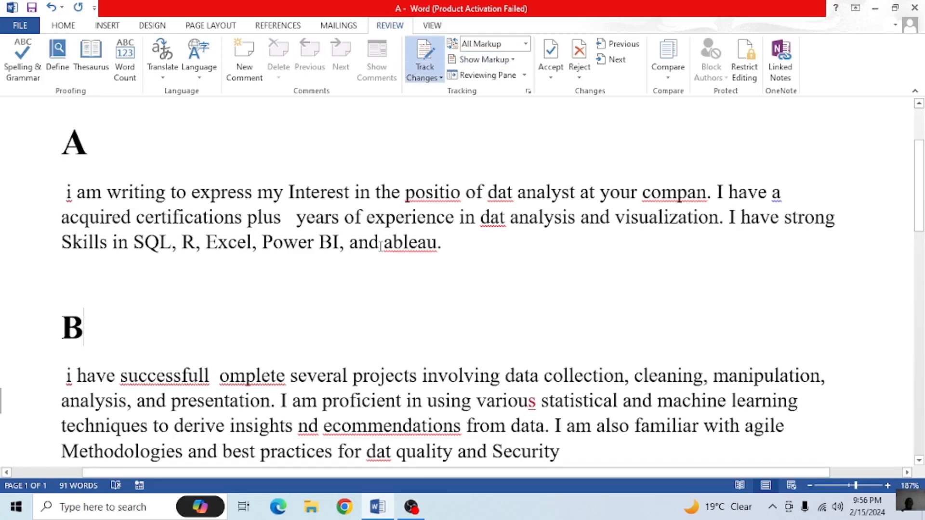
# Replace the lowercase "i" at the start of the paragraph under heading A with a capital "I"
pyautogui.scroll(-3, 380, 247)
pyautogui.scroll(3, 381, 247)
pyautogui.scroll(-1, 381, 247)
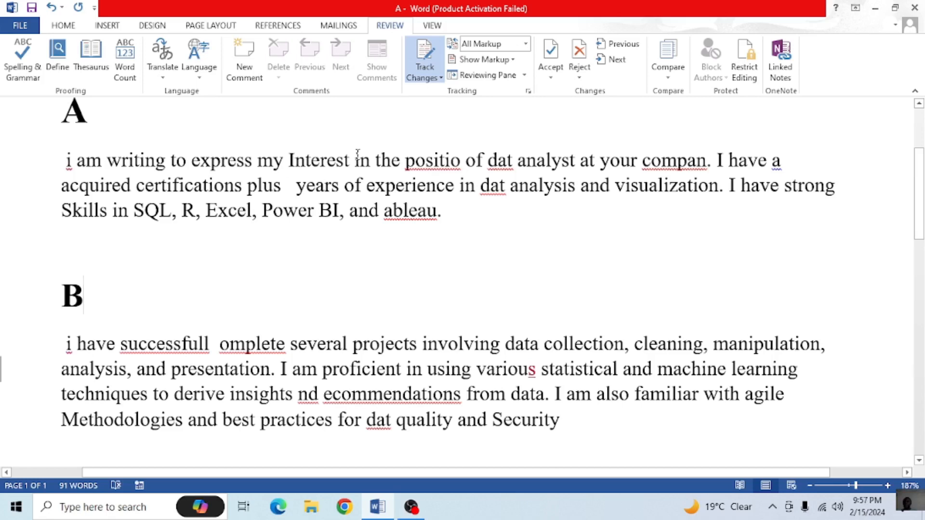
pyautogui.click(75, 160)
pyautogui.press('BackSpace')
pyautogui.keyDown('ctrl'); pyautogui.scroll(4, 95, 161); pyautogui.keyUp('ctrl')
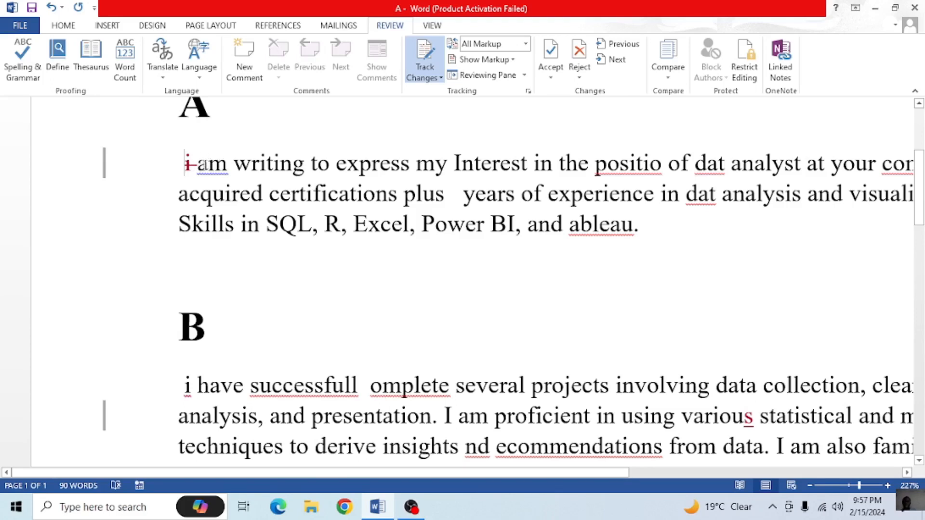
pyautogui.write('I')
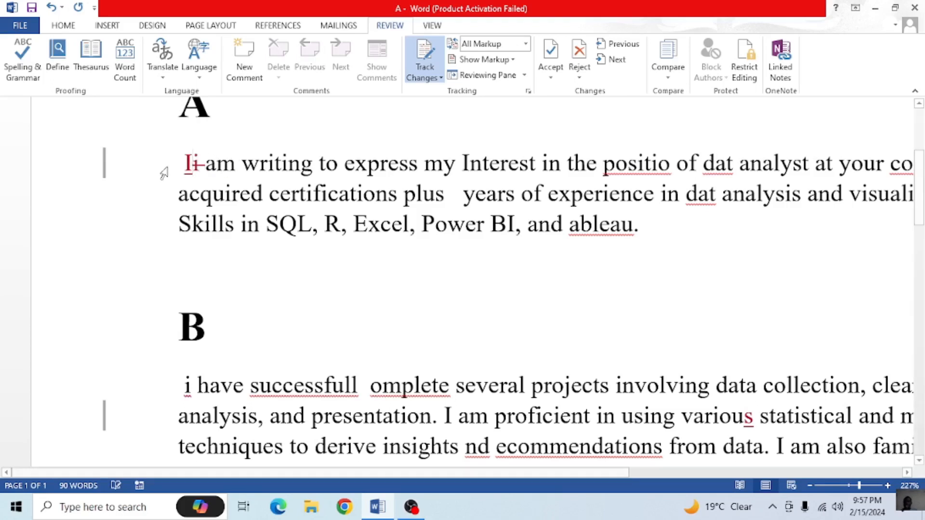
# Correct "positio" to "position" in the first sentence under heading A
pyautogui.hscroll(5, 245, 169)
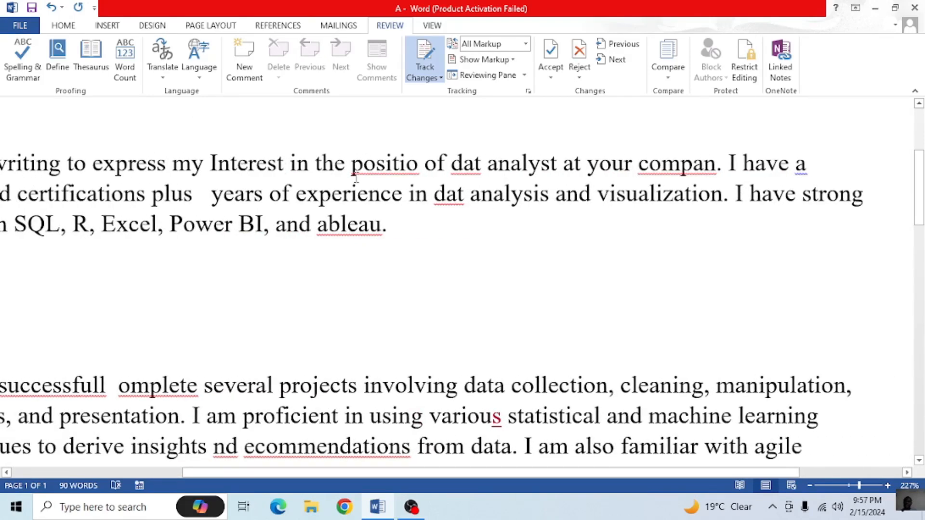
pyautogui.hscroll(2, 366, 178)
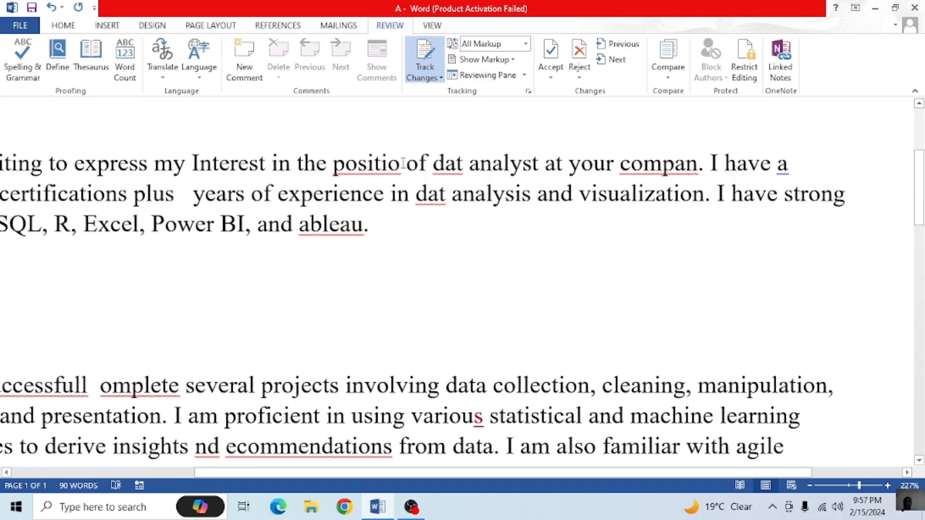
pyautogui.write('n')
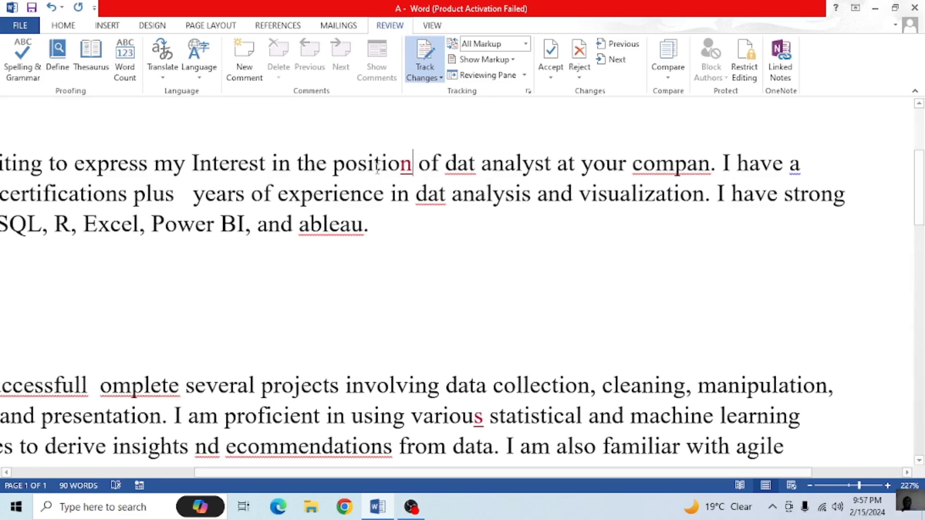
pyautogui.keyDown('ctrl'); pyautogui.scroll(-3, 420, 174); pyautogui.keyUp('ctrl')
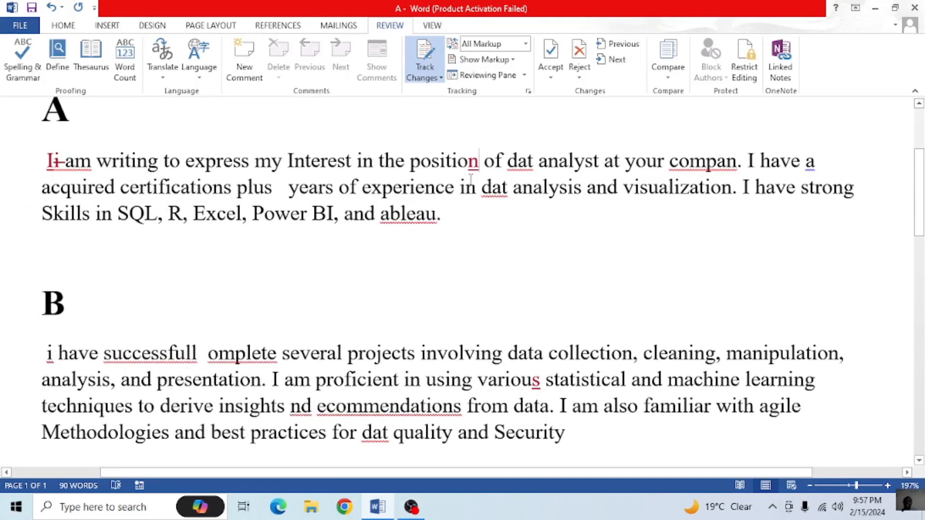
# Correct "dat" to "data" and "compan" to "company" in the first sentence under heading A
pyautogui.keyDown('ctrl'); pyautogui.scroll(4, 471, 179); pyautogui.keyUp('ctrl')
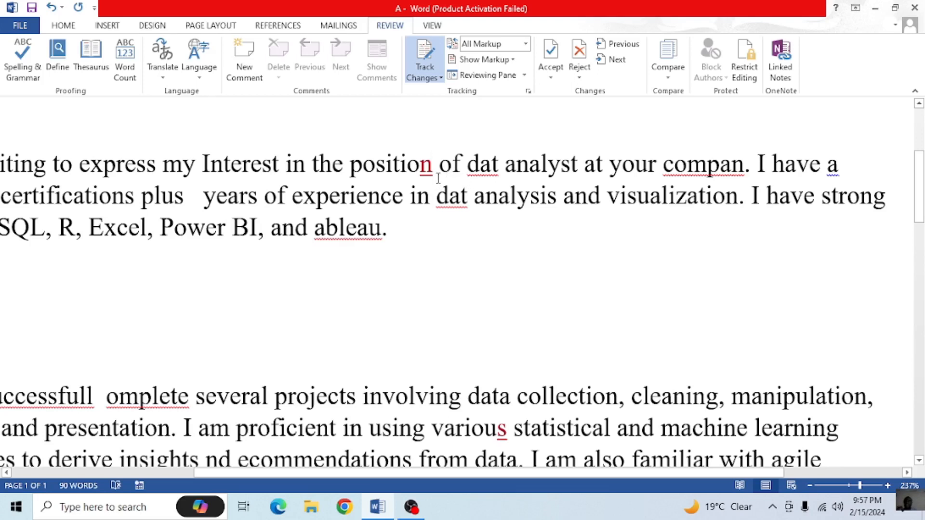
pyautogui.click(498, 163)
pyautogui.write('a')
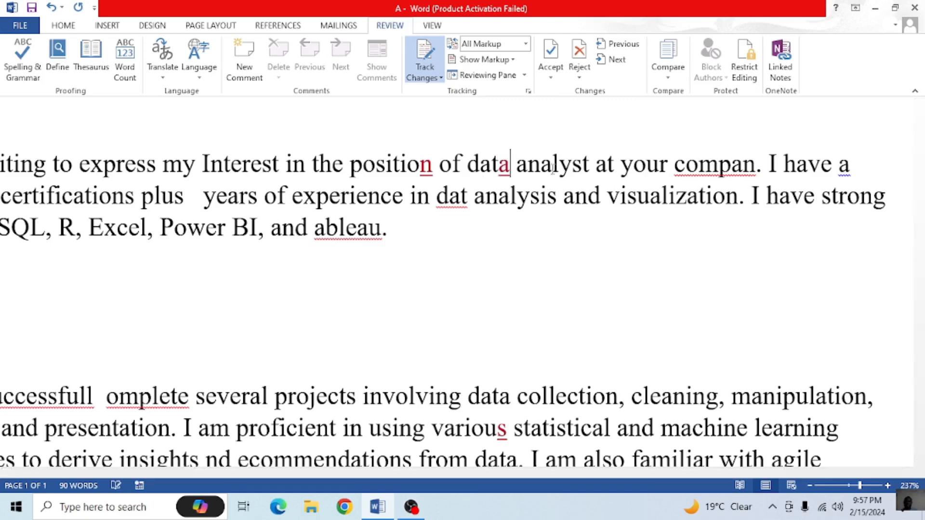
pyautogui.click(755, 166)
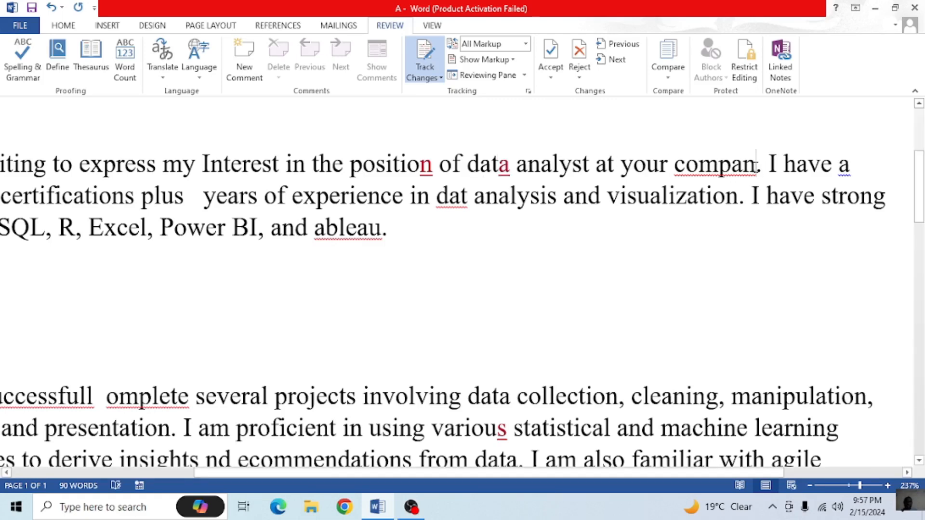
pyautogui.write('y')
pyautogui.hscroll(-3, 593, 200)
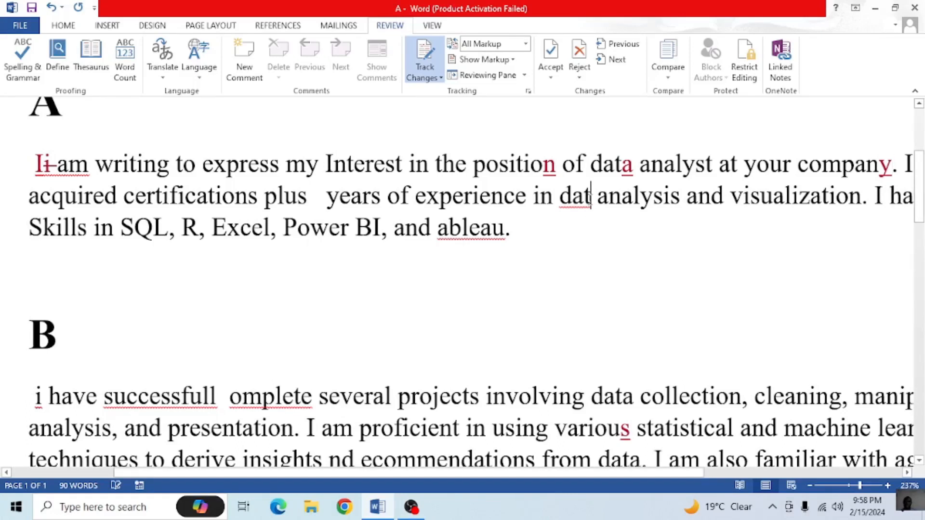
# Correct "dat" to "data" in the second sentence and "ableau" to "Tableau" in the last sentence under heading A
pyautogui.write('and ')
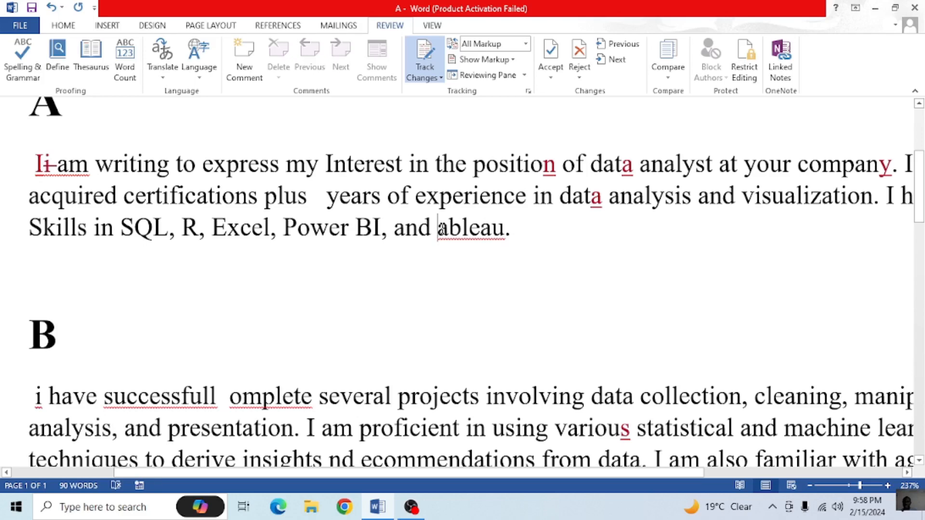
pyautogui.write('T')
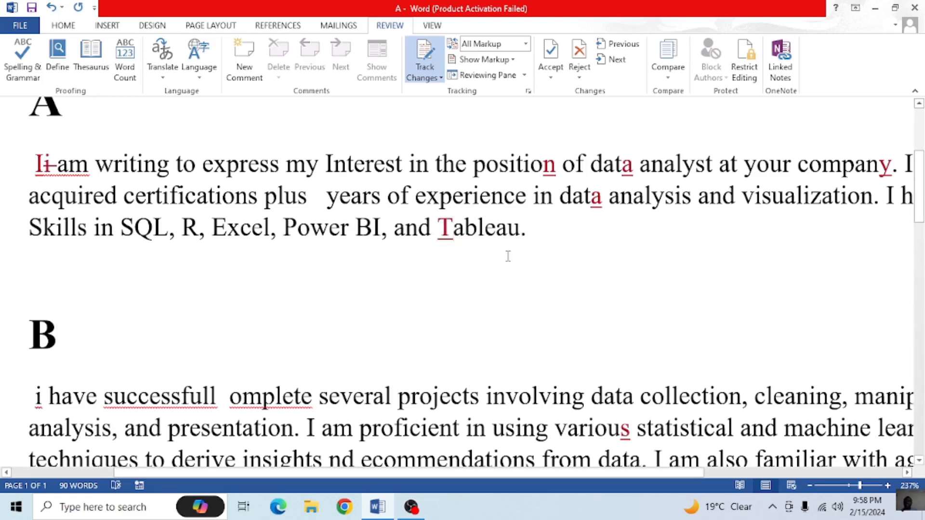
# Replace the lowercase "i" at the start of the paragraph under heading B with a capital "I"
pyautogui.scroll(-5, 508, 256)
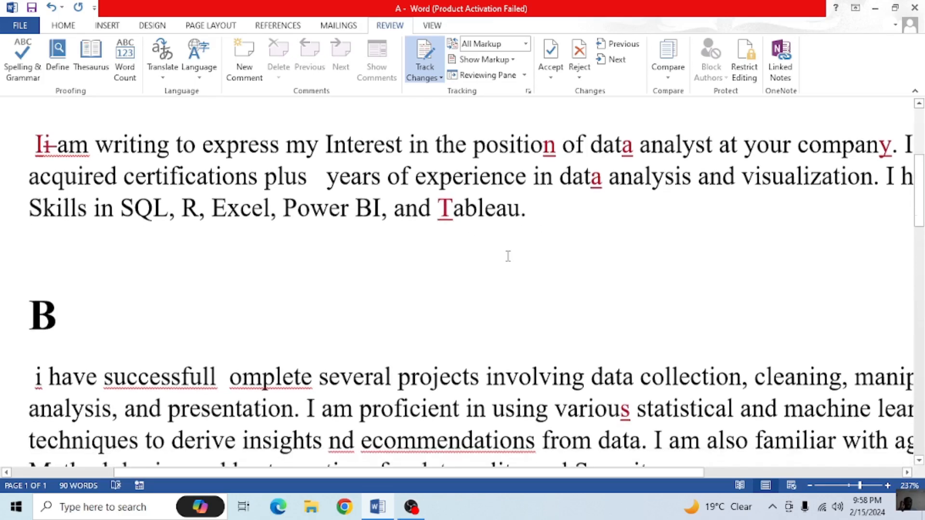
pyautogui.hscroll(-3, 508, 257)
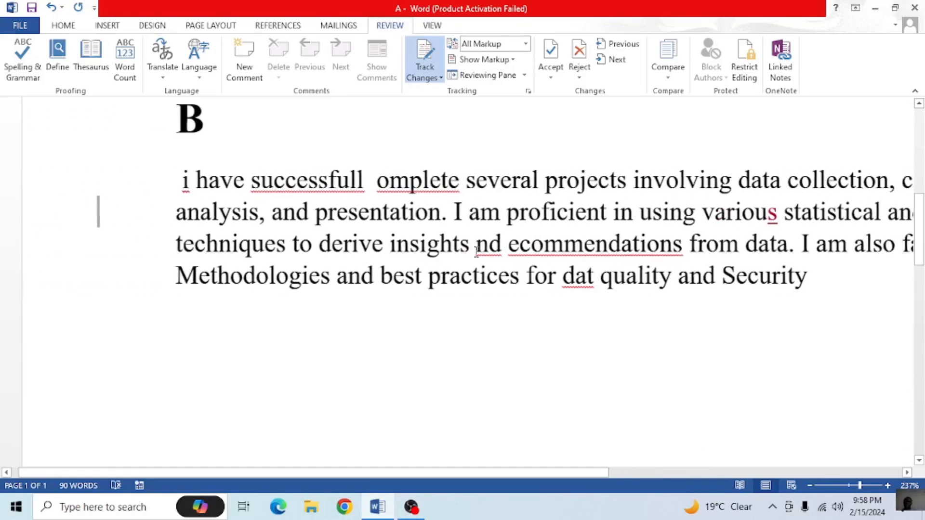
pyautogui.press('BackSpace')
pyautogui.write('I')
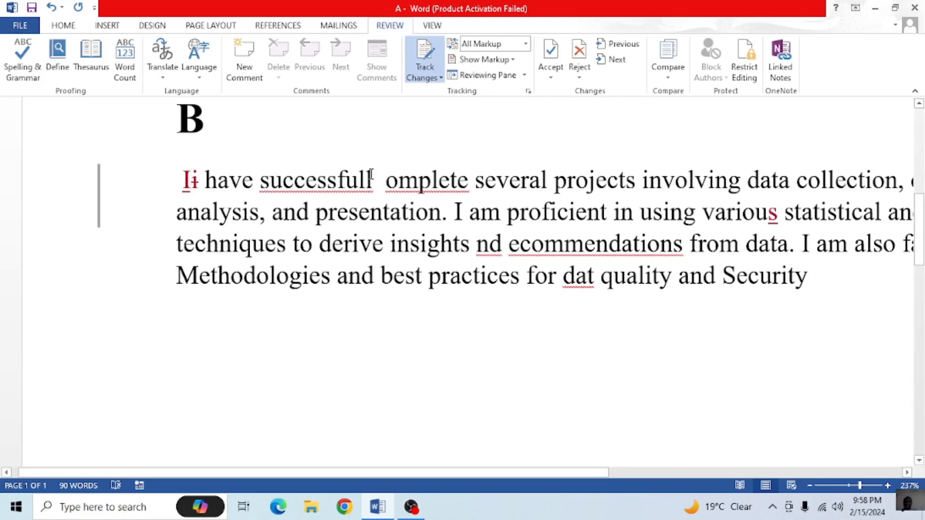
# Correct "successfull" to "successfully" and "omplete" to "complete" in the first sentence under heading B
pyautogui.write('y')
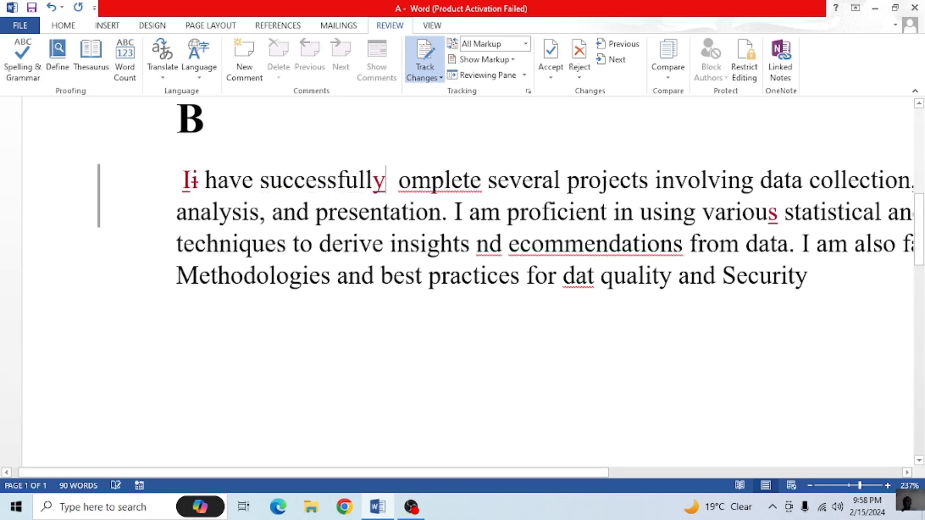
pyautogui.click(398, 182)
pyautogui.write('c')
# Correct "nd" to "and" and "ecommendations" to "recommendations" in the paragraph under heading B
pyautogui.hscroll(5, 400, 226)
pyautogui.hscroll(-5, 458, 227)
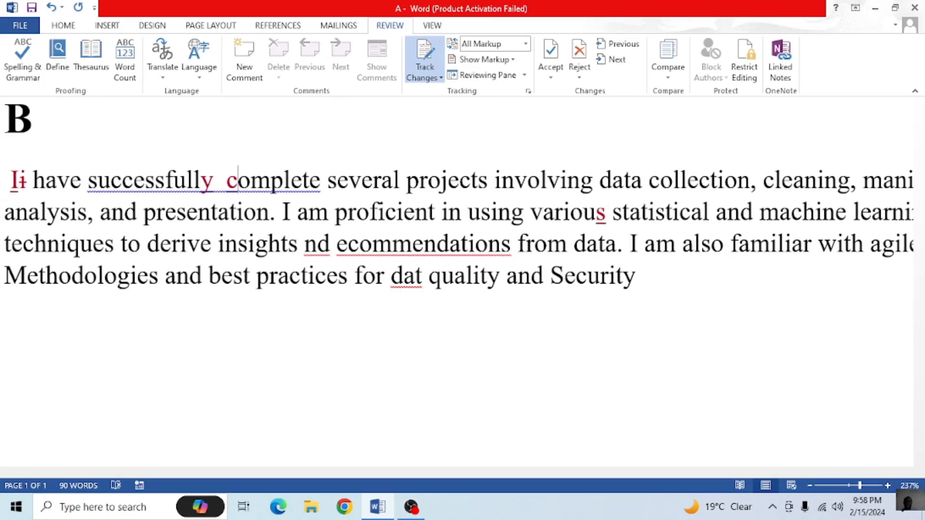
pyautogui.hscroll(-1, 349, 244)
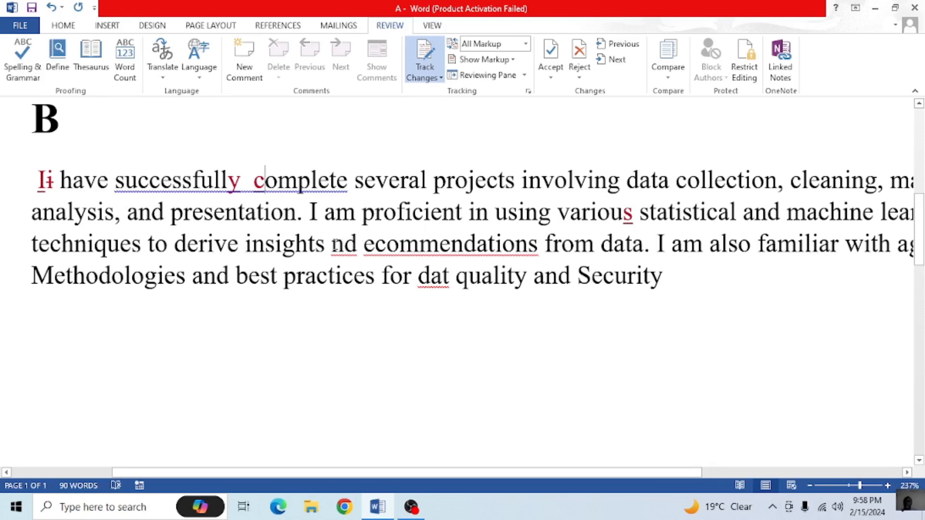
pyautogui.click(332, 243)
pyautogui.write('a')
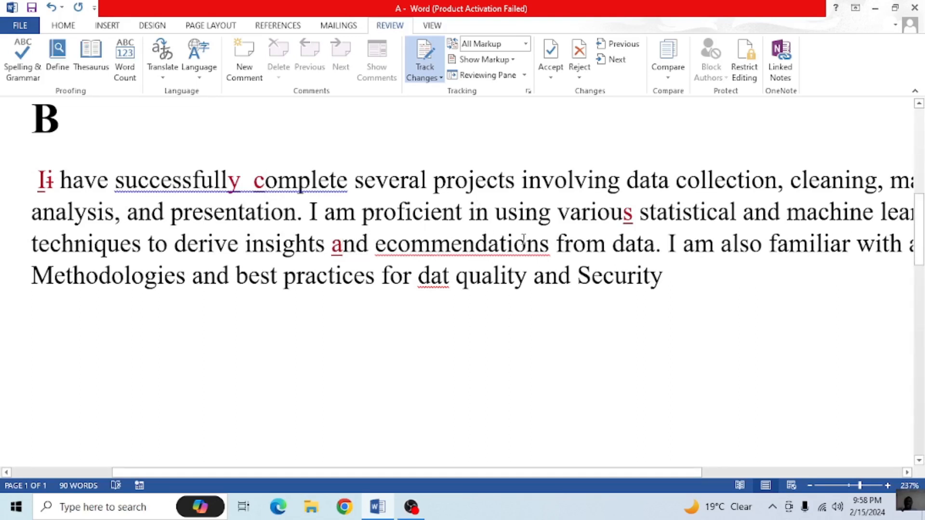
pyautogui.click(376, 244)
pyautogui.write('r')
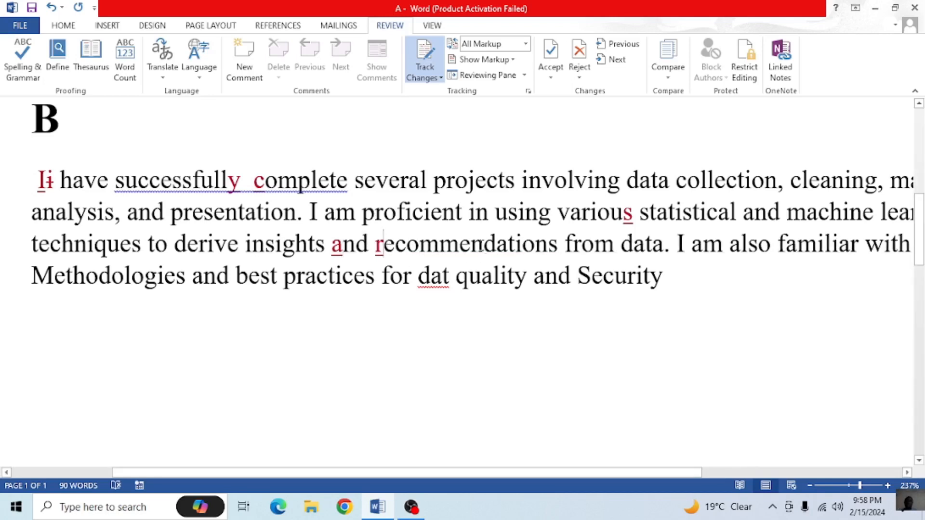
# Correct "dat" to "data" before "quality and Security" in the last sentence under heading B
pyautogui.hscroll(1, 522, 244)
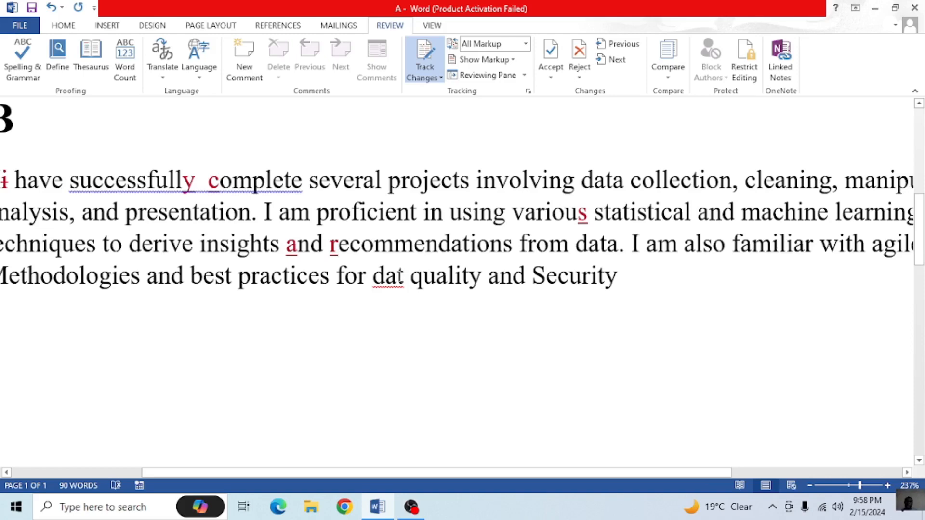
pyautogui.click(404, 275)
pyautogui.write('a')
# Examine the tracked edits in the paragraphs under headings A and B at a smaller zoom
pyautogui.hscroll(3, 406, 274)
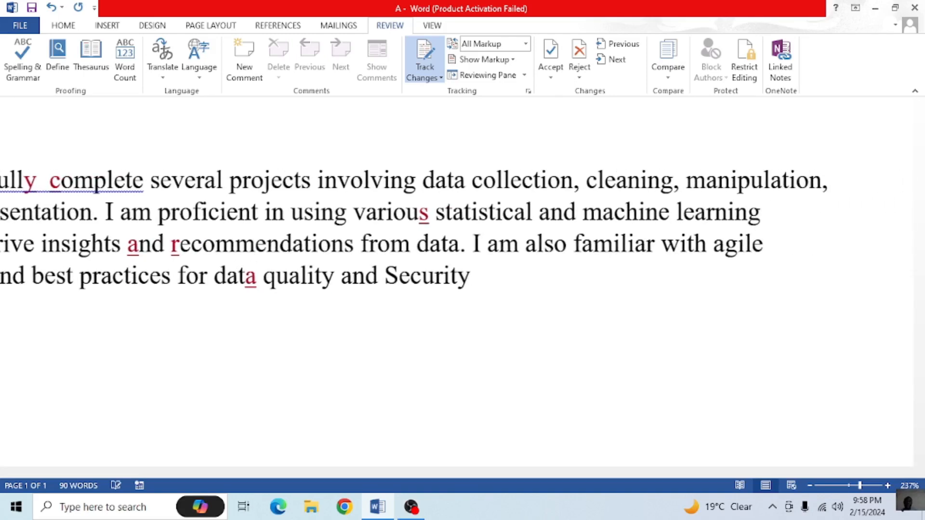
pyautogui.hscroll(-4, 406, 275)
pyautogui.hscroll(-2, 407, 275)
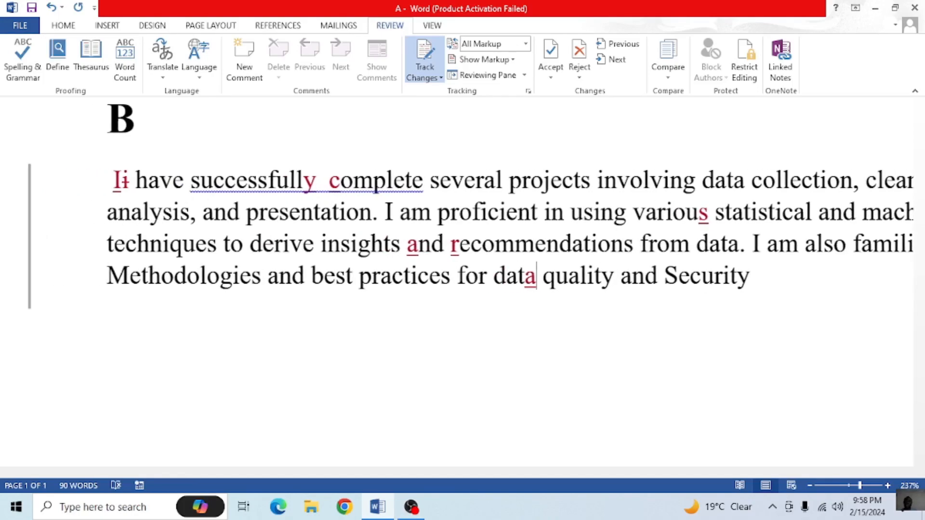
pyautogui.scroll(-1, 407, 275)
pyautogui.keyDown('ctrl'); pyautogui.scroll(-2, 406, 274); pyautogui.keyUp('ctrl')
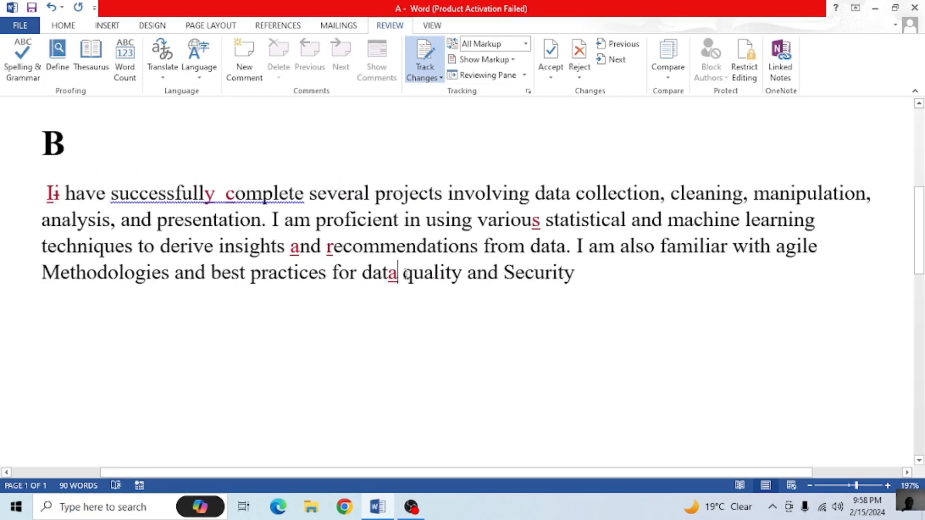
pyautogui.scroll(3, 407, 275)
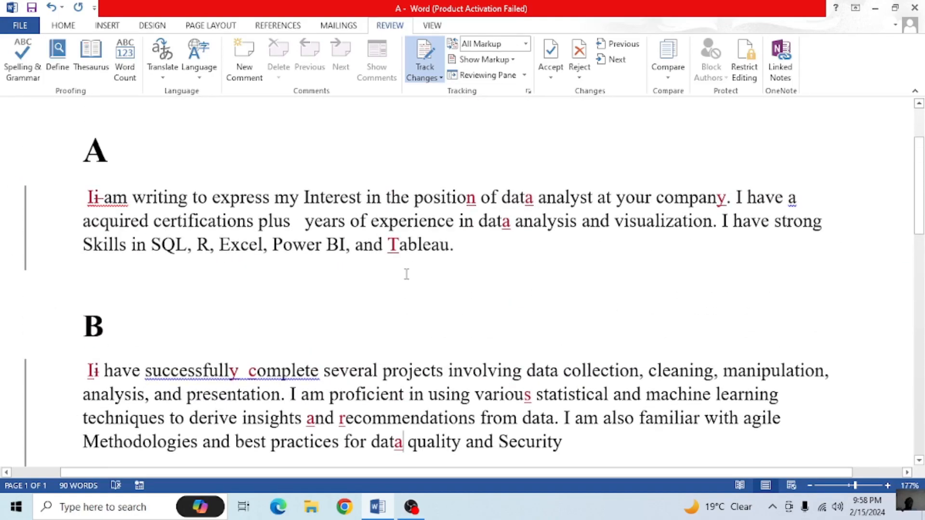
pyautogui.scroll(-1, 406, 274)
pyautogui.scroll(1, 406, 274)
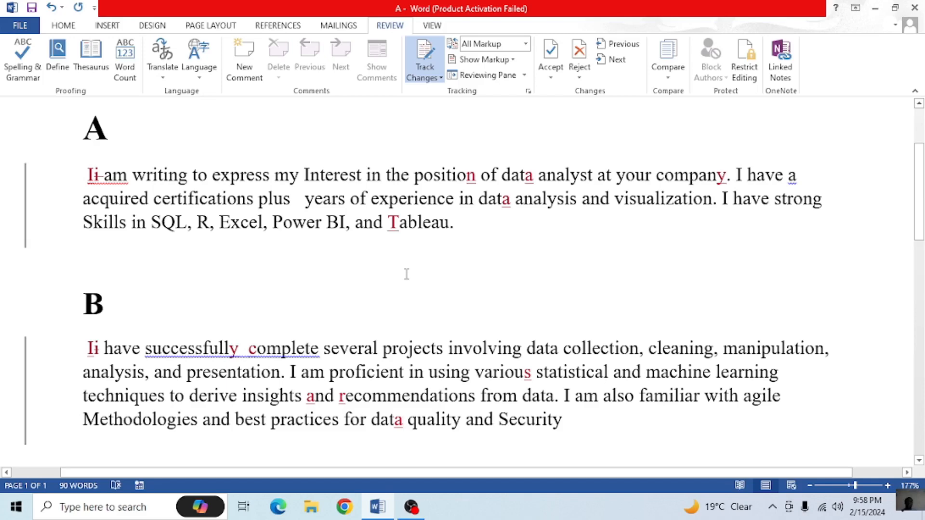
pyautogui.scroll(-1, 406, 274)
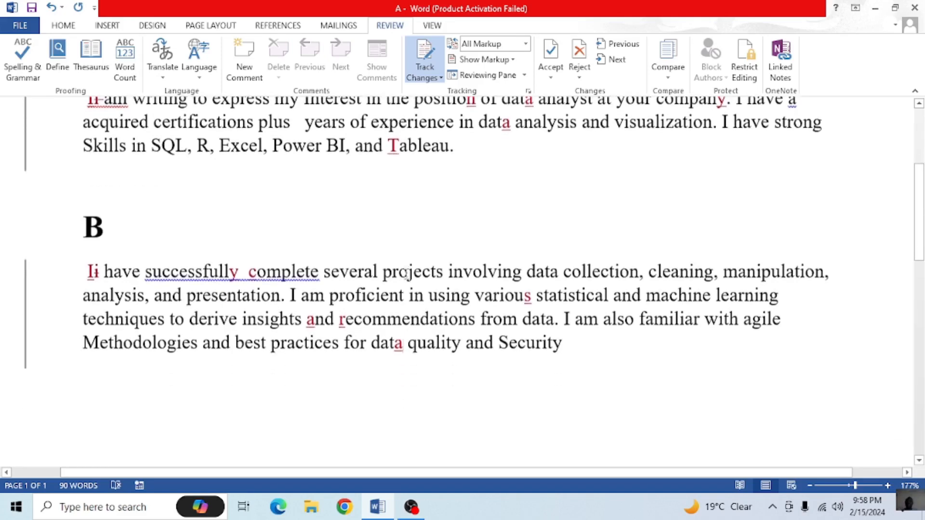
pyautogui.scroll(-1, 406, 274)
pyautogui.scroll(1, 406, 274)
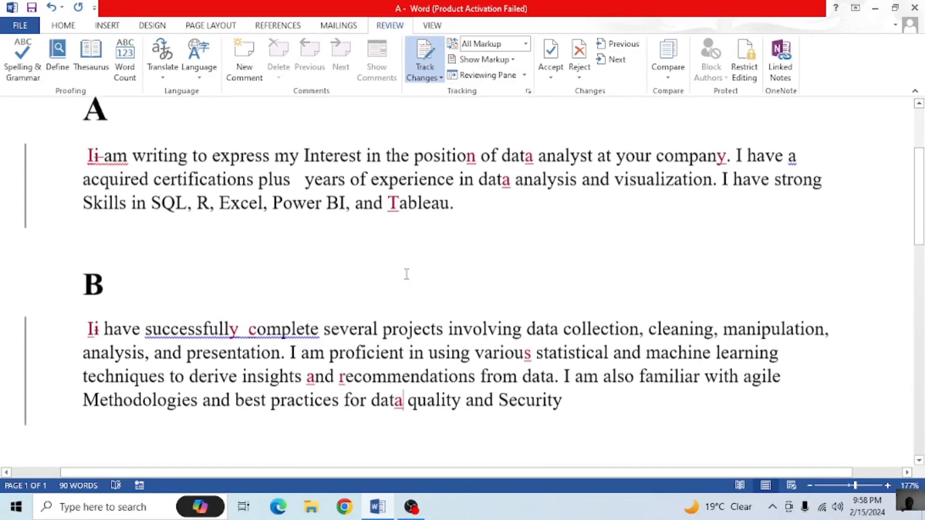
pyautogui.scroll(-1, 406, 274)
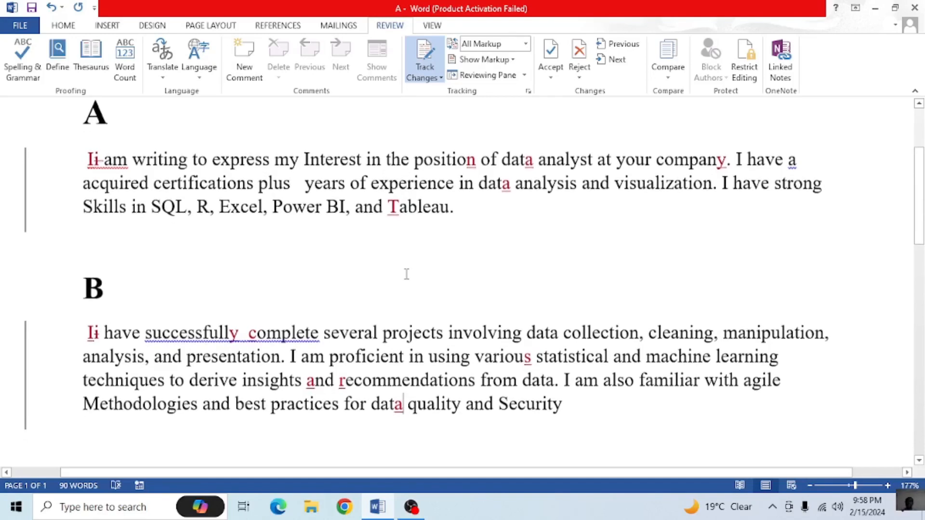
pyautogui.scroll(2, 443, 141)
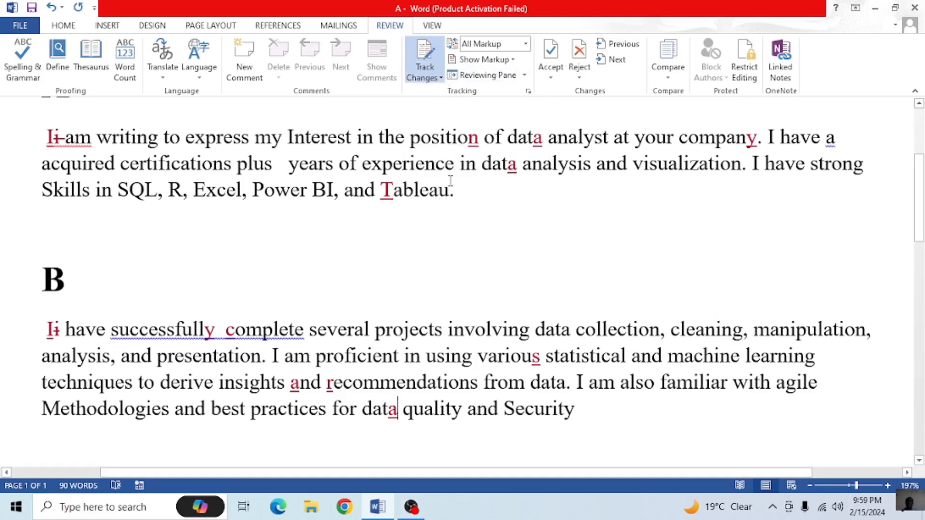
pyautogui.hscroll(-1, 451, 179)
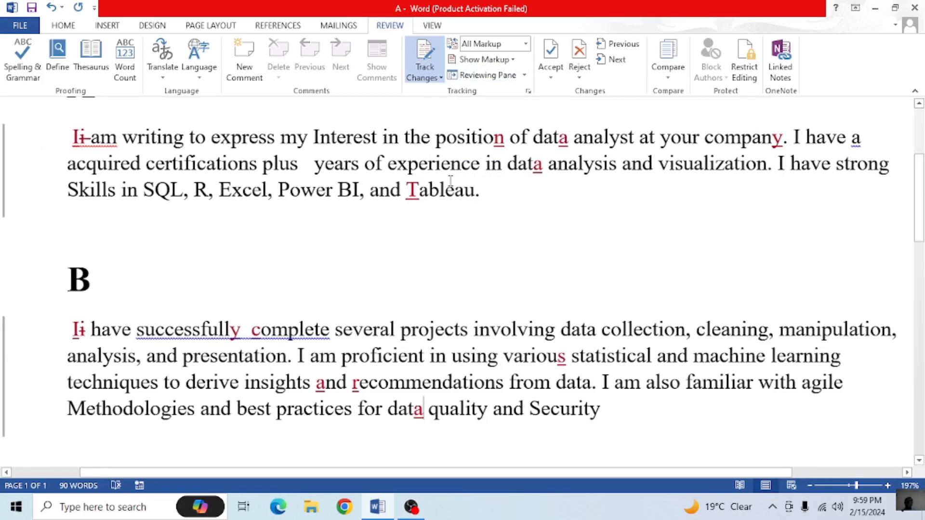
# Accept the tracked replacement of "i" with "I" at the start of paragraph A, and restore the space before "am"
pyautogui.click(553, 73)
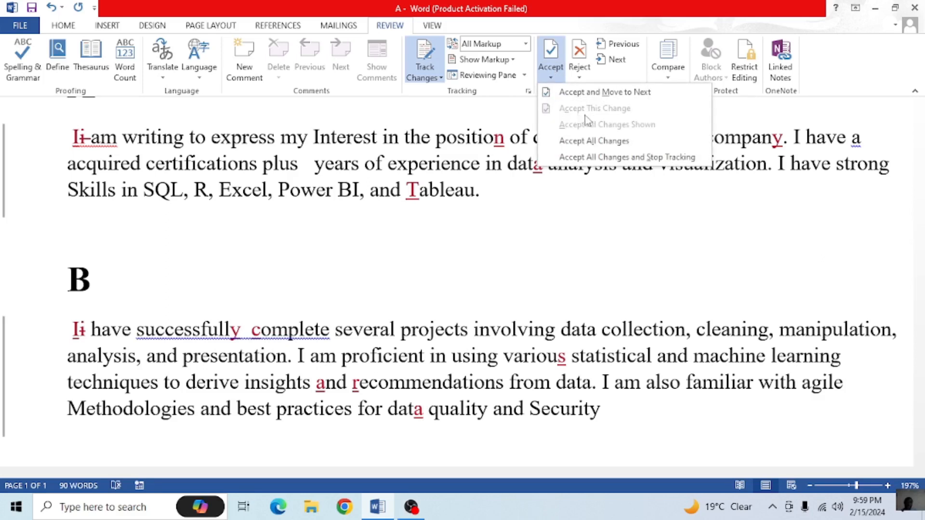
pyautogui.click(549, 92)
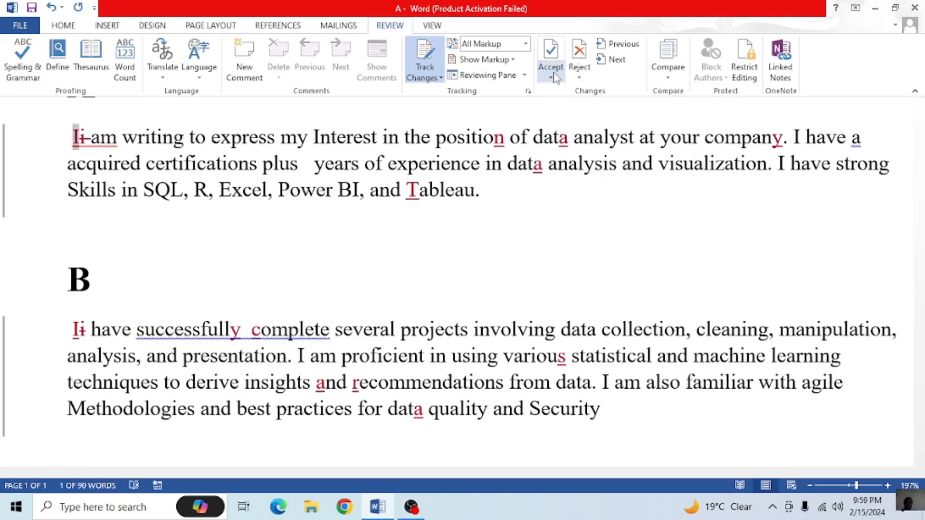
pyautogui.click(555, 77)
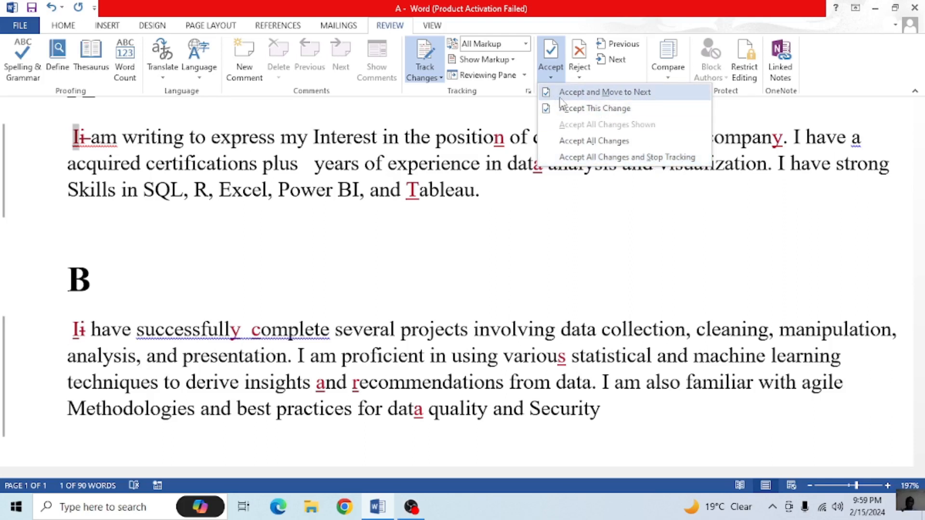
pyautogui.scroll(-1, 537, 217)
pyautogui.scroll(1, 538, 215)
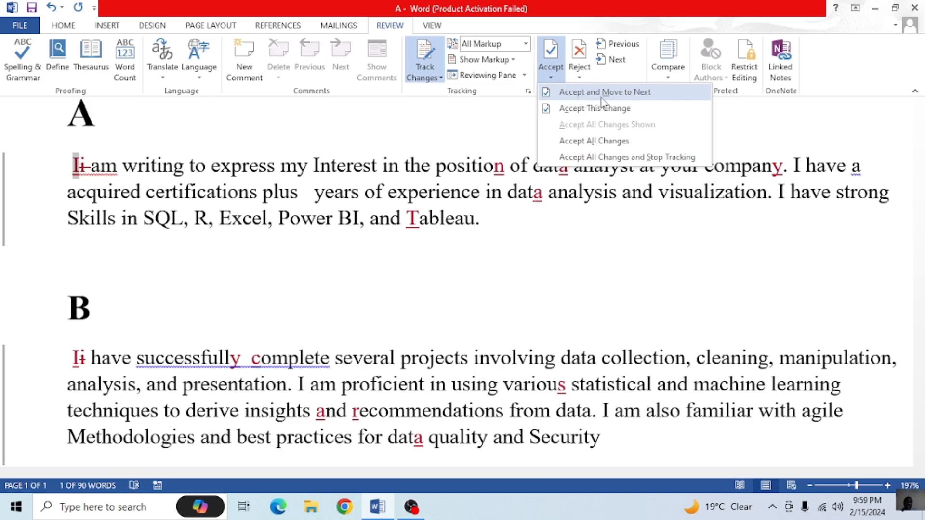
pyautogui.click(616, 97)
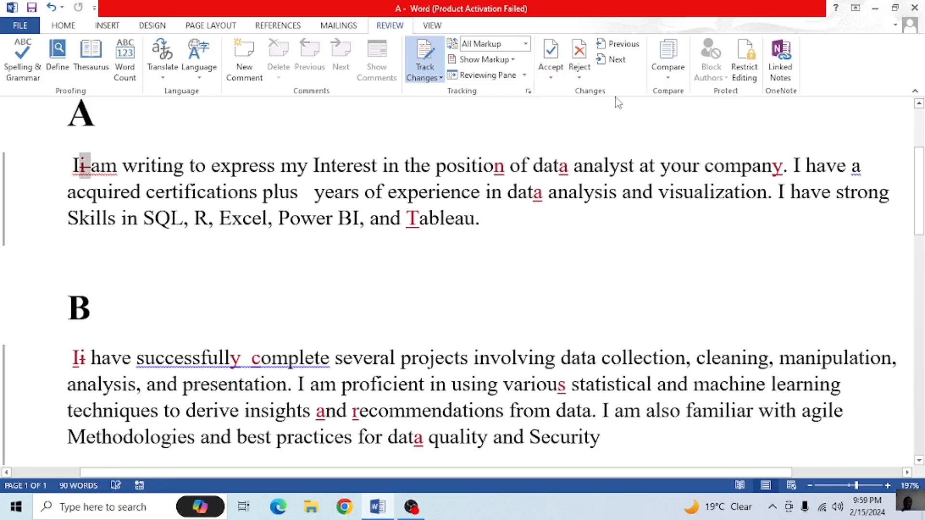
pyautogui.click(551, 73)
pyautogui.click(589, 92)
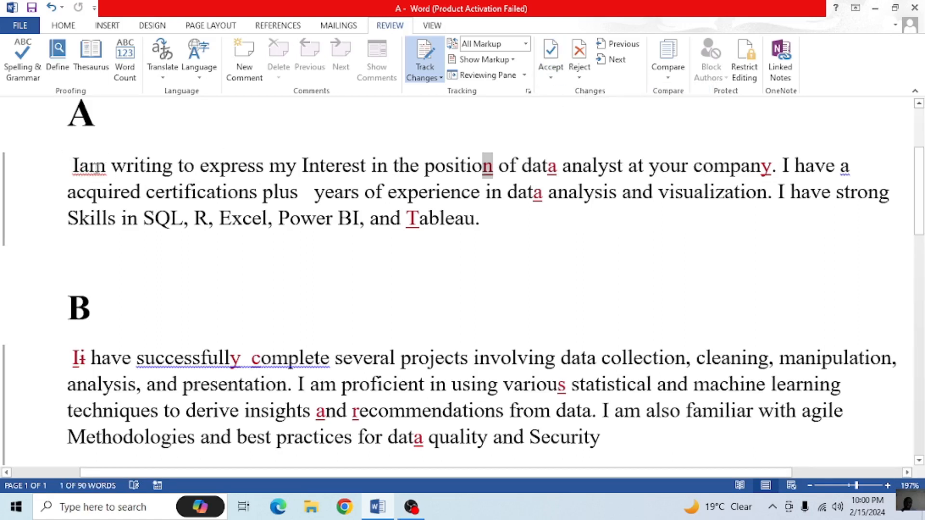
pyautogui.click(79, 166)
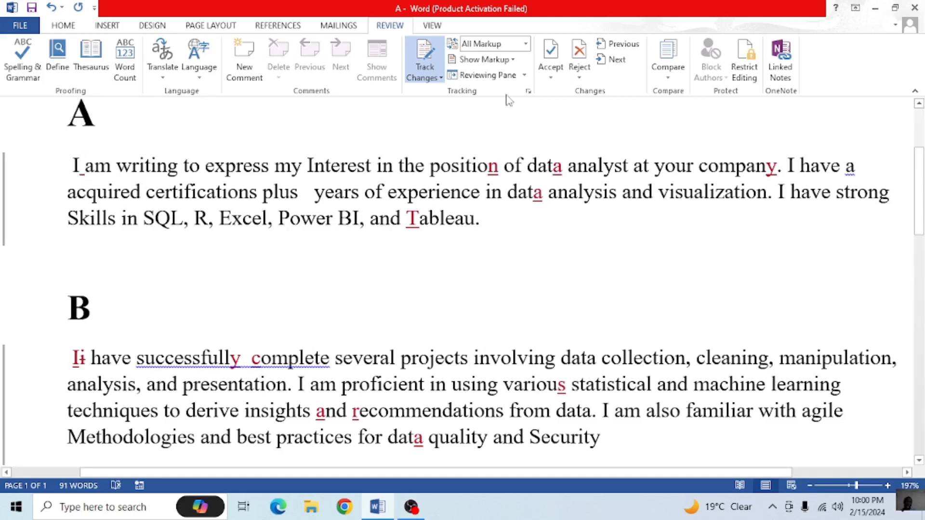
# Accept the tracked "n" in "position" and the tracked "a" in "data" in the first sentence under heading A, one by one
pyautogui.click(559, 77)
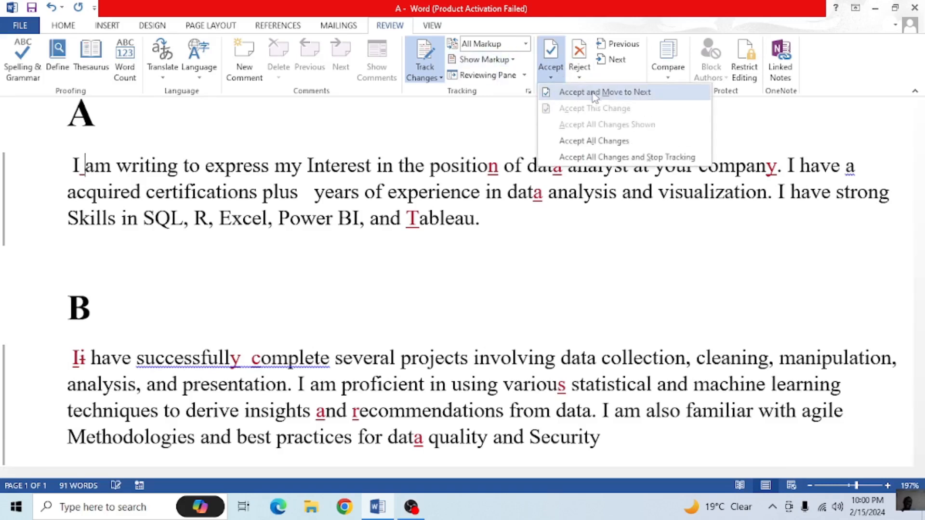
pyautogui.click(597, 93)
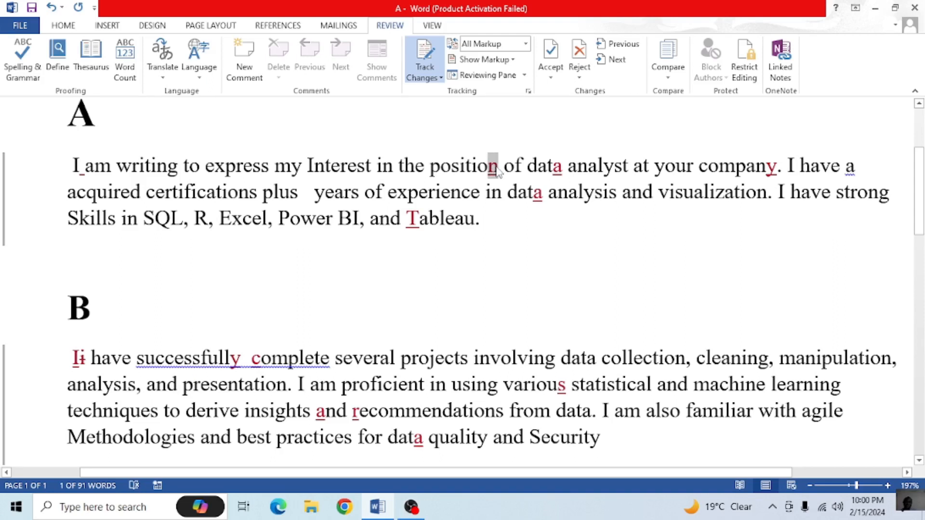
pyautogui.click(557, 79)
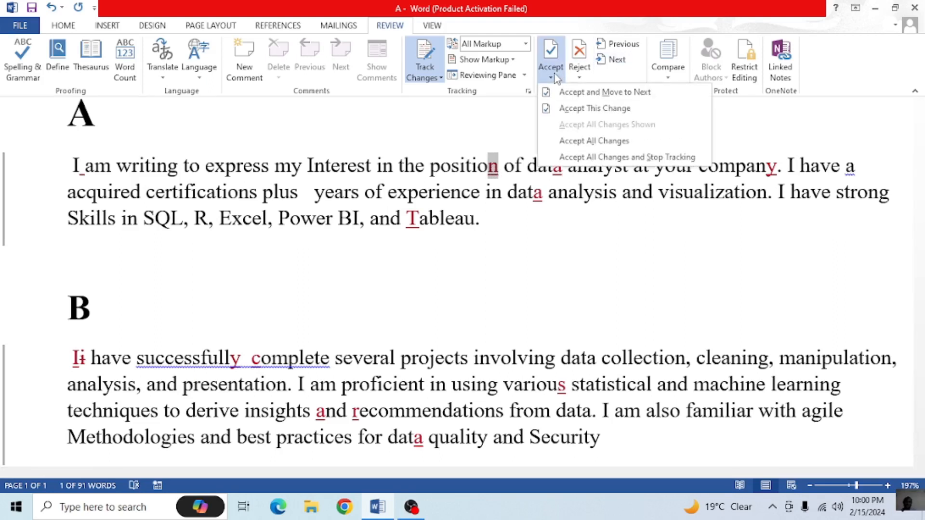
pyautogui.click(596, 92)
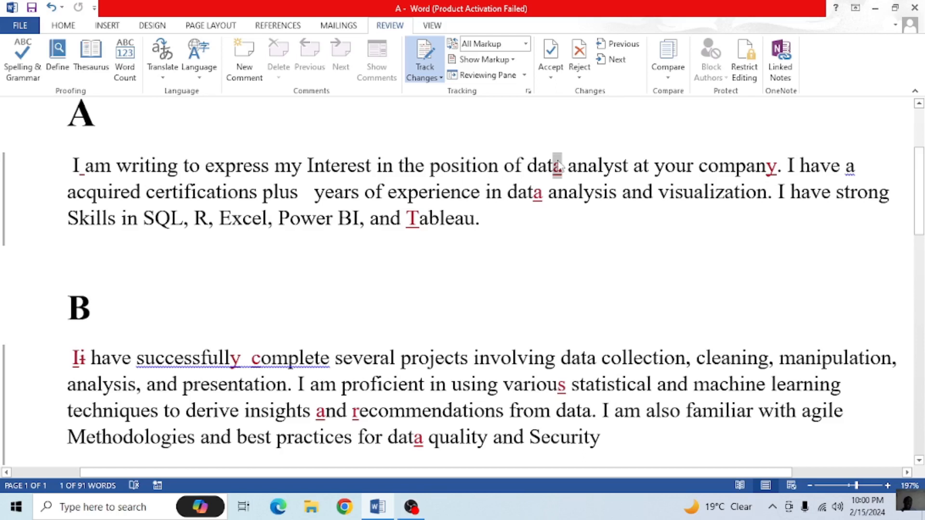
pyautogui.click(552, 75)
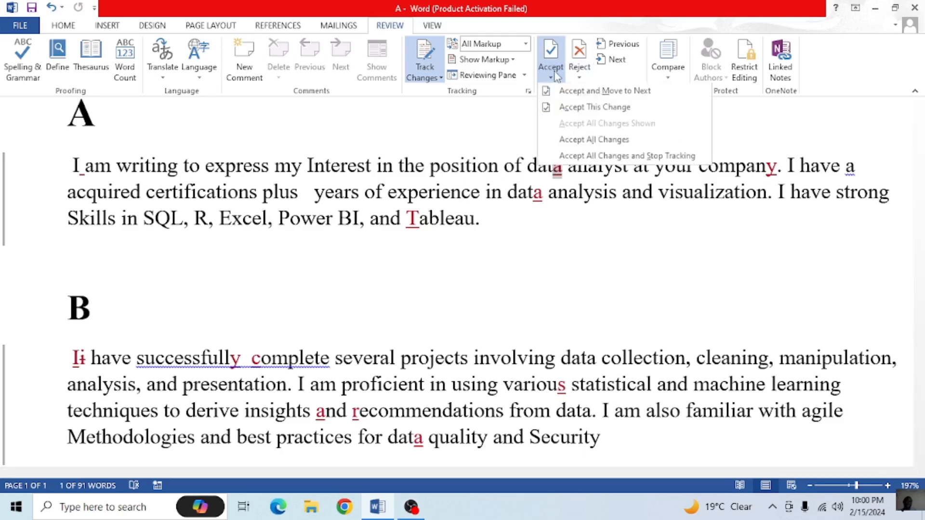
pyautogui.click(599, 93)
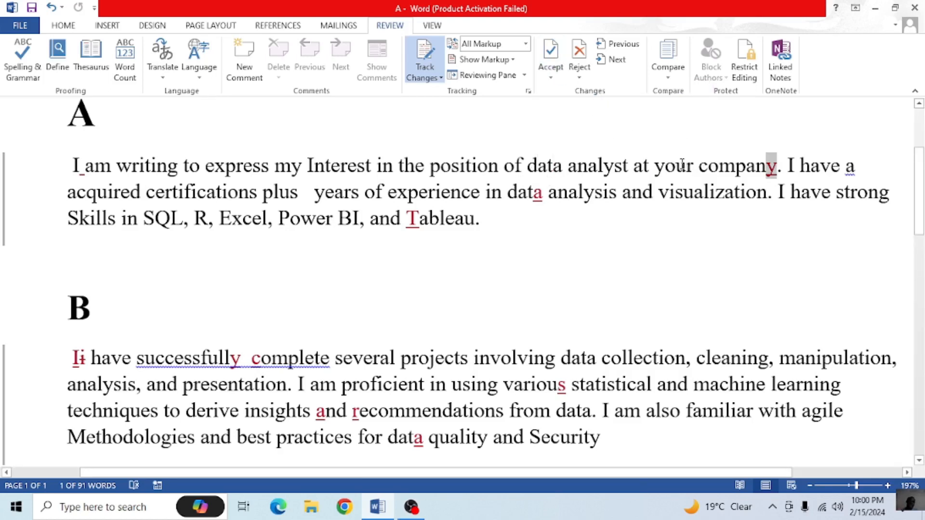
pyautogui.click(551, 77)
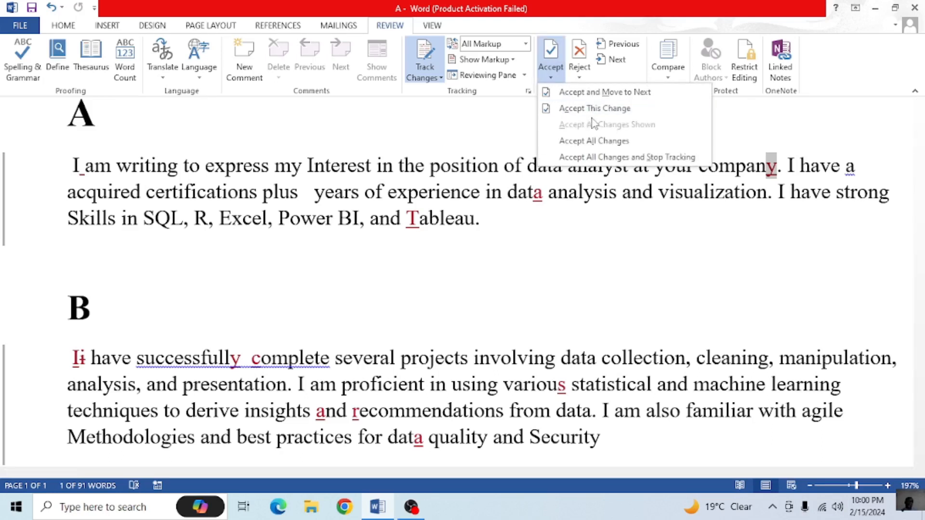
pyautogui.click(490, 137)
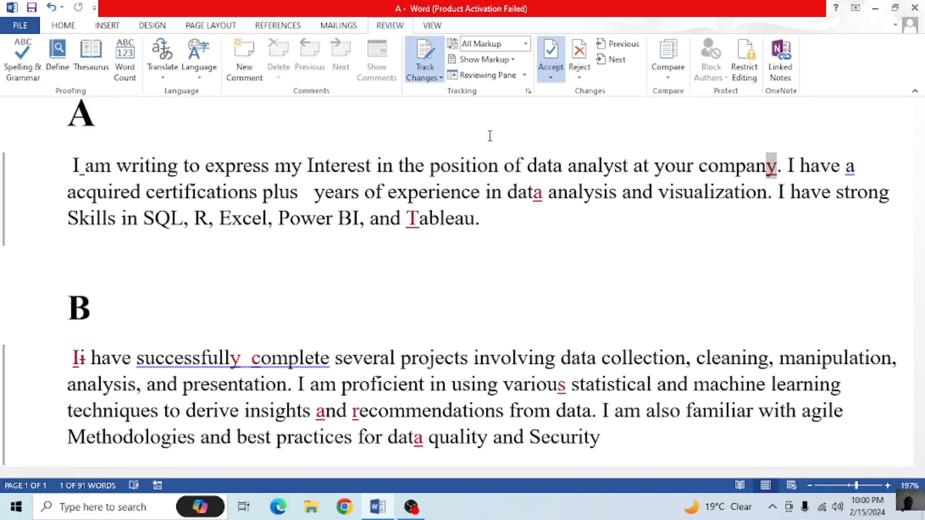
pyautogui.click(771, 169)
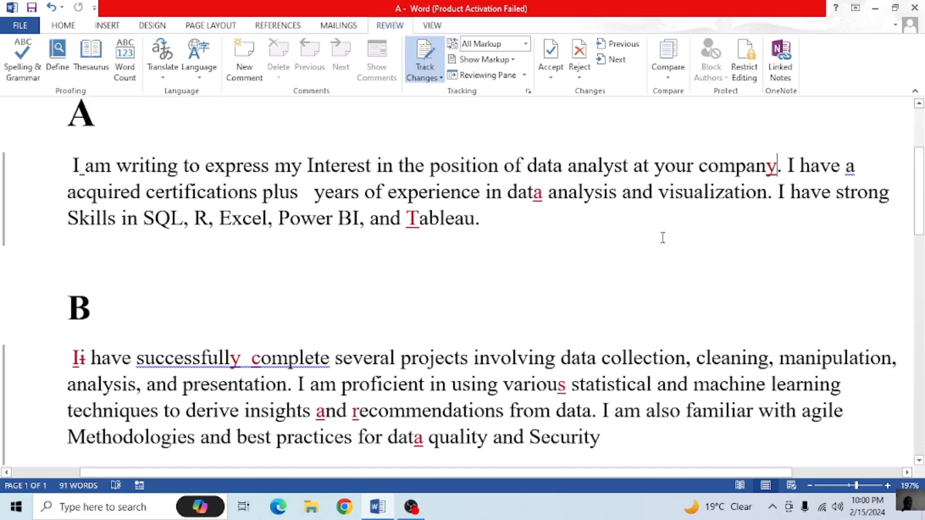
# Accept the tracked "s" in "various" in the paragraph under heading B
pyautogui.scroll(-3, 659, 242)
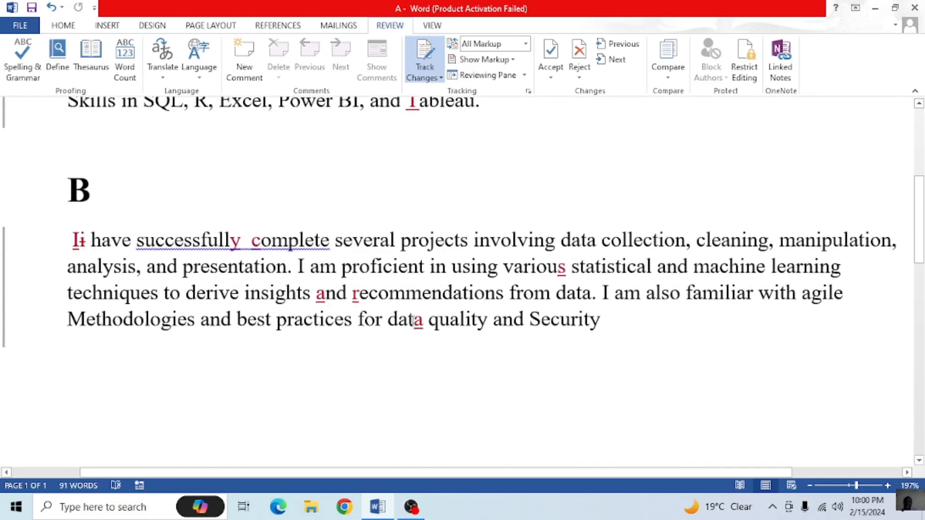
pyautogui.hscroll(-3, 481, 308)
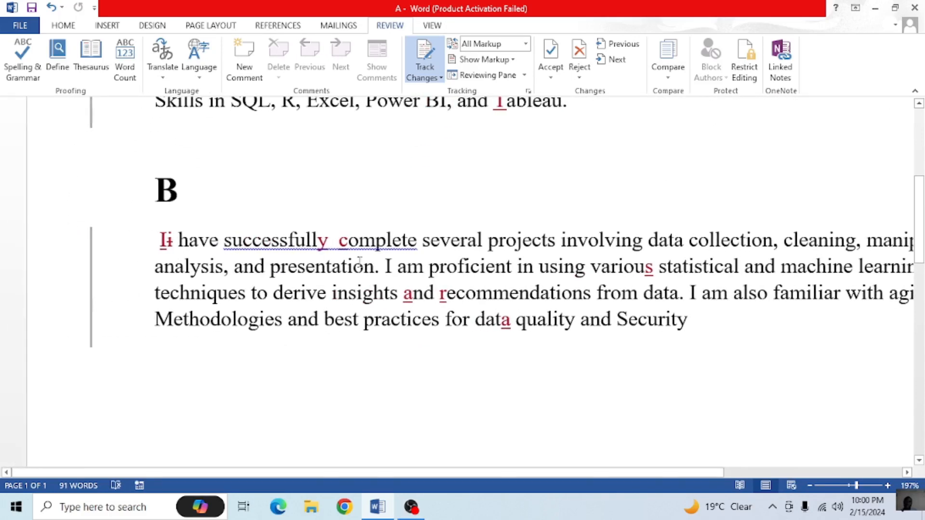
pyautogui.scroll(2, 345, 242)
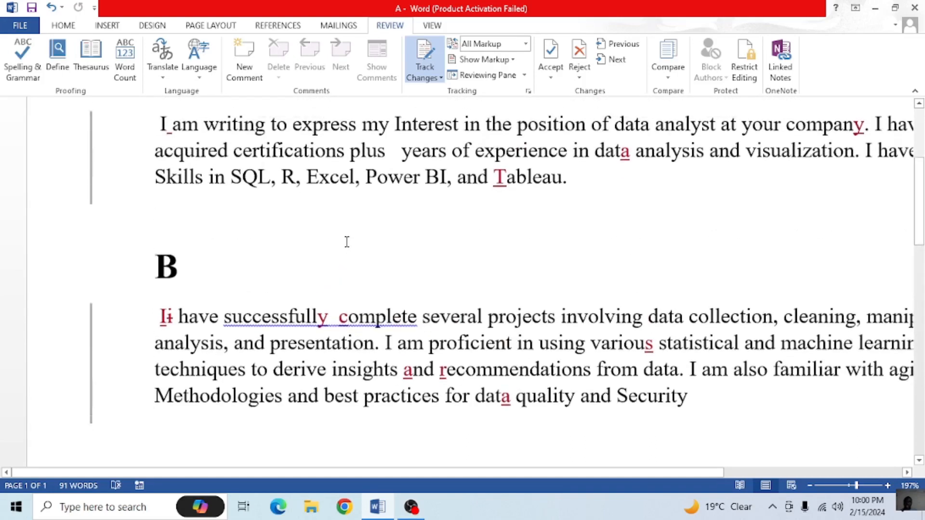
pyautogui.click(550, 80)
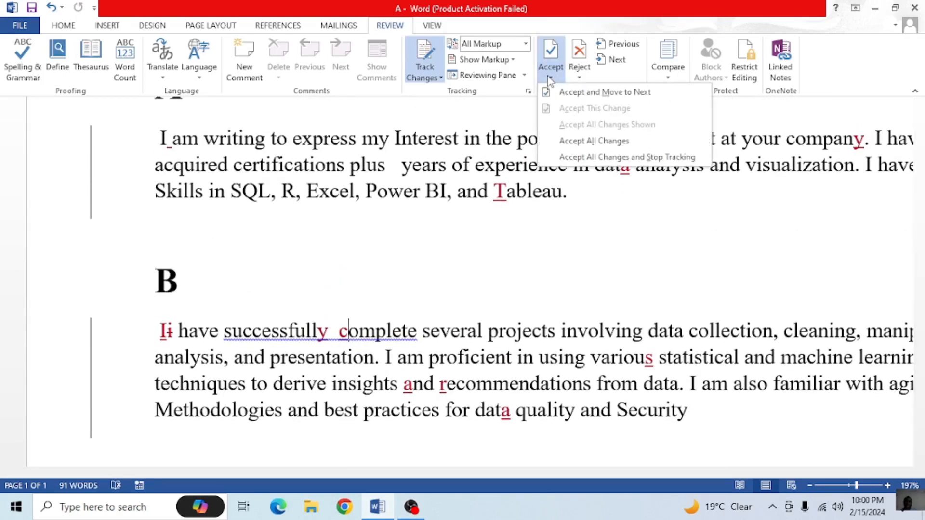
pyautogui.click(602, 92)
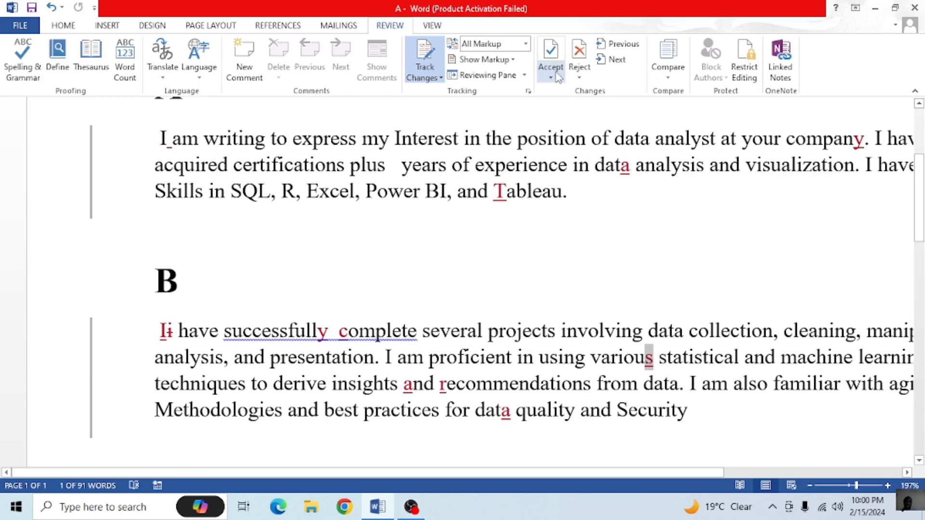
pyautogui.click(550, 72)
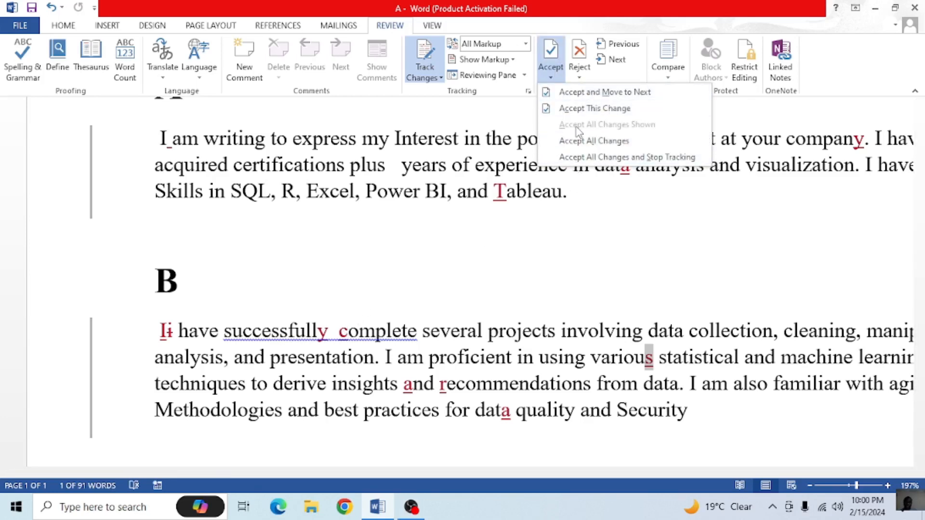
pyautogui.click(585, 110)
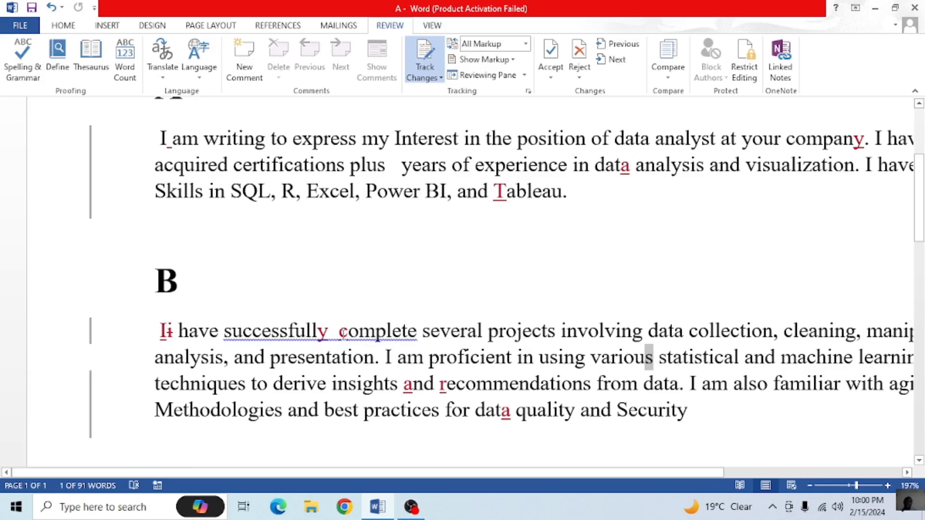
# Accept the tracked "c" in "complete" and the tracked "y" in "successfully" under heading B, one by one
pyautogui.click(552, 75)
pyautogui.click(584, 110)
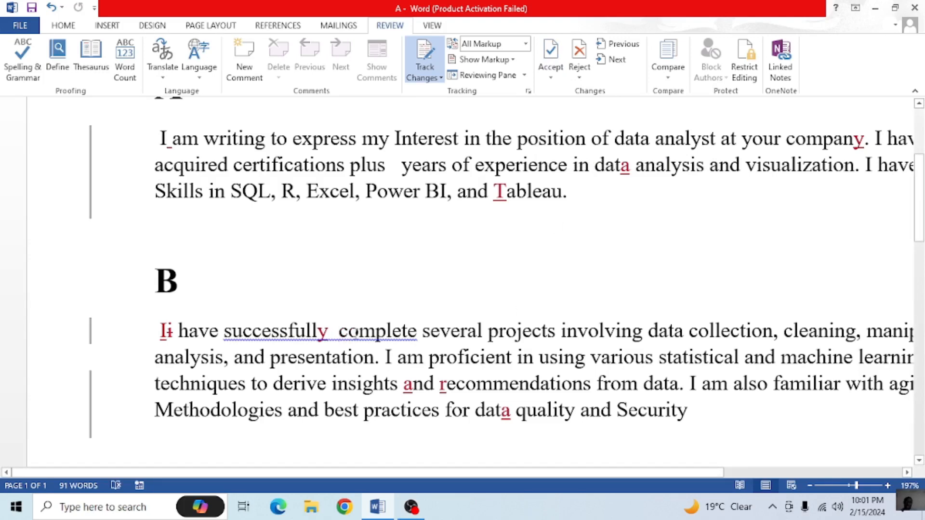
pyautogui.keyDown('ctrl'); pyautogui.scroll(5, 351, 339); pyautogui.keyUp('ctrl')
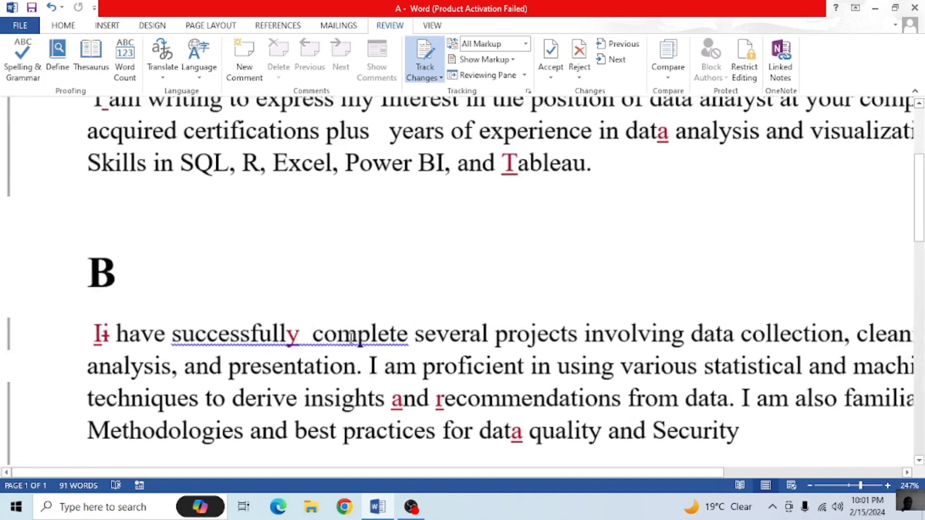
pyautogui.hscroll(-4, 156, 355)
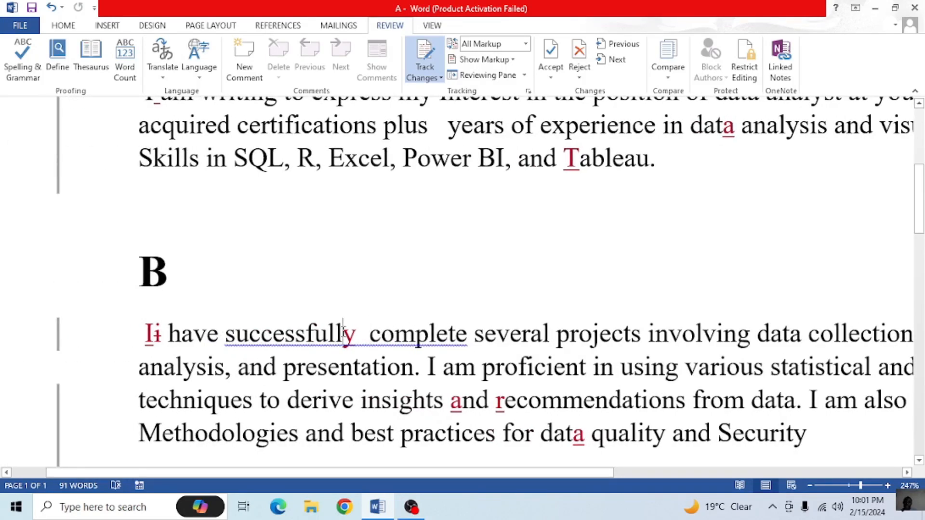
pyautogui.click(551, 76)
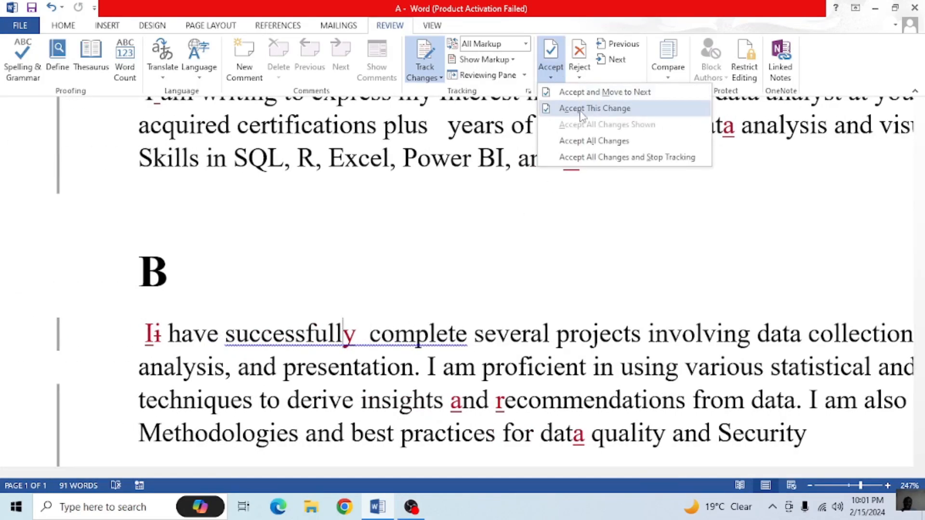
pyautogui.click(592, 111)
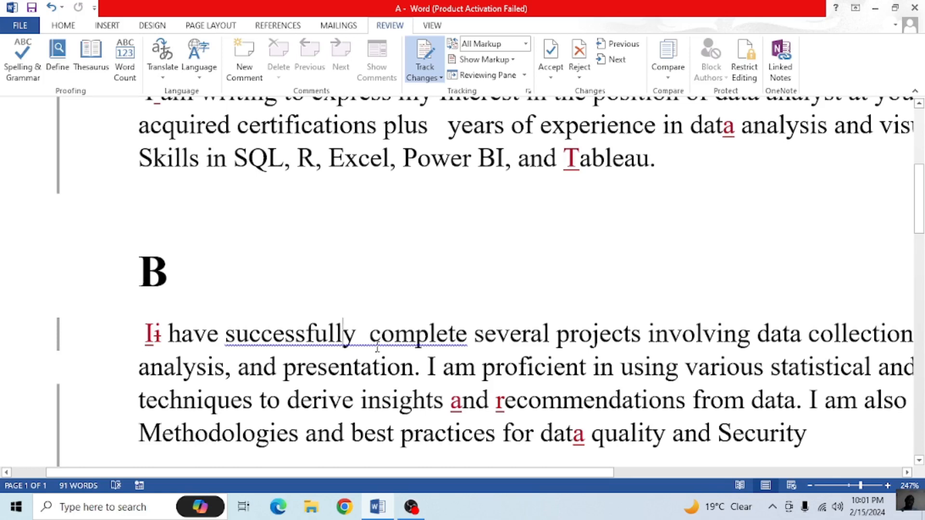
# Undo all the individual acceptances in both paragraphs, including the "I" replacement and the space restored before "am" in paragraph A
pyautogui.scroll(-3, 377, 346)
pyautogui.scroll(2, 512, 256)
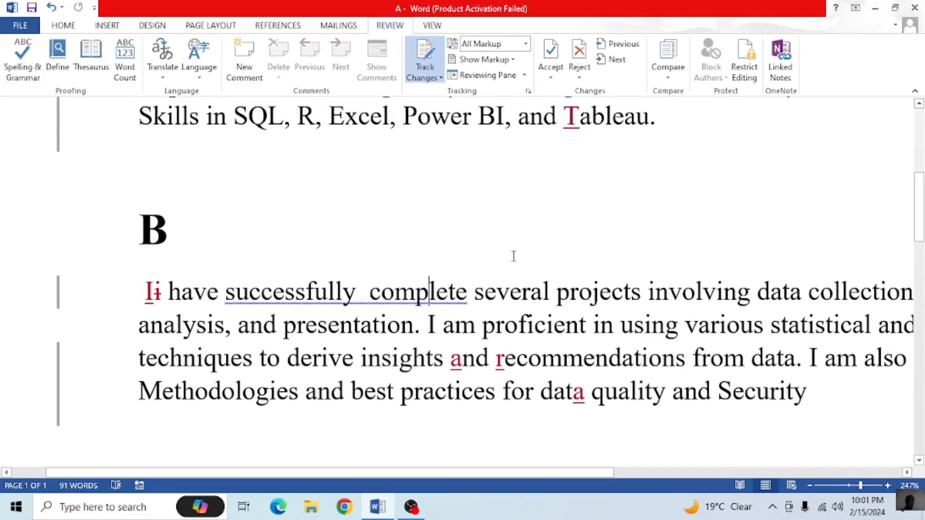
pyautogui.scroll(-1, 514, 256)
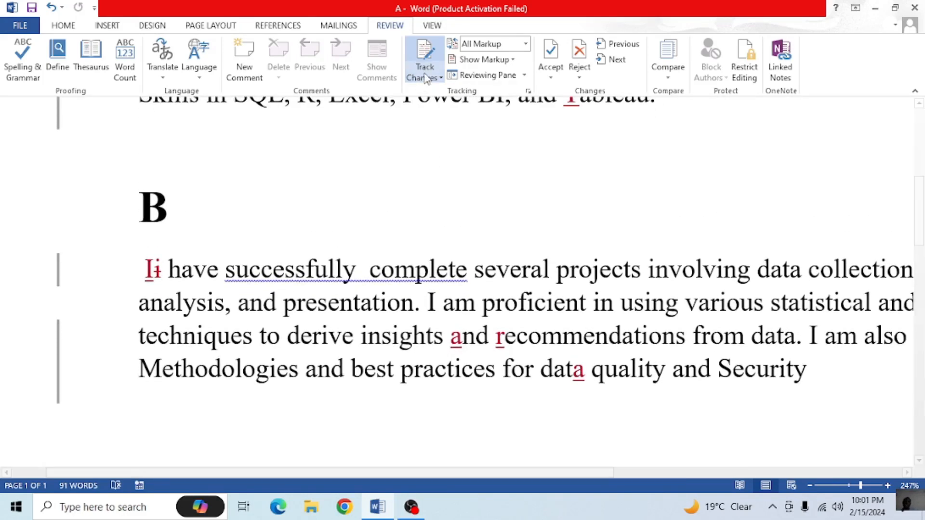
pyautogui.scroll(-2, 512, 260)
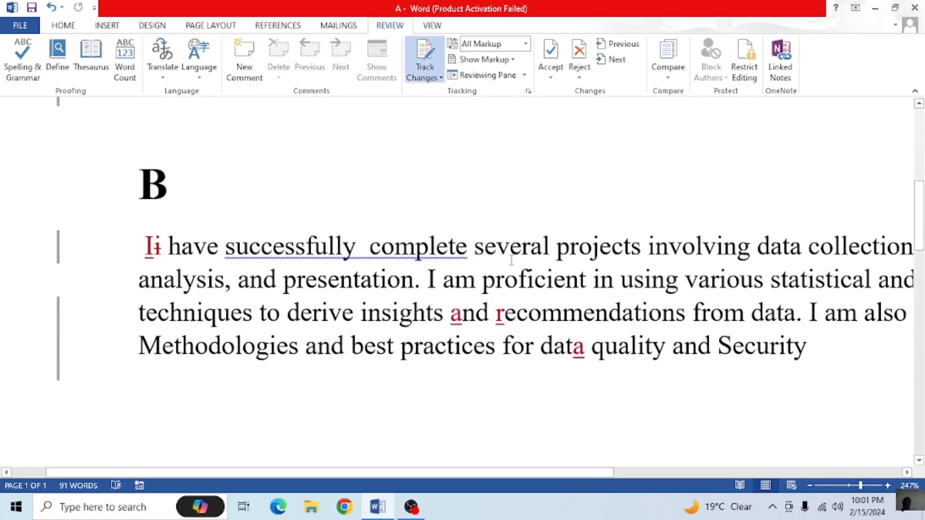
pyautogui.scroll(5, 512, 261)
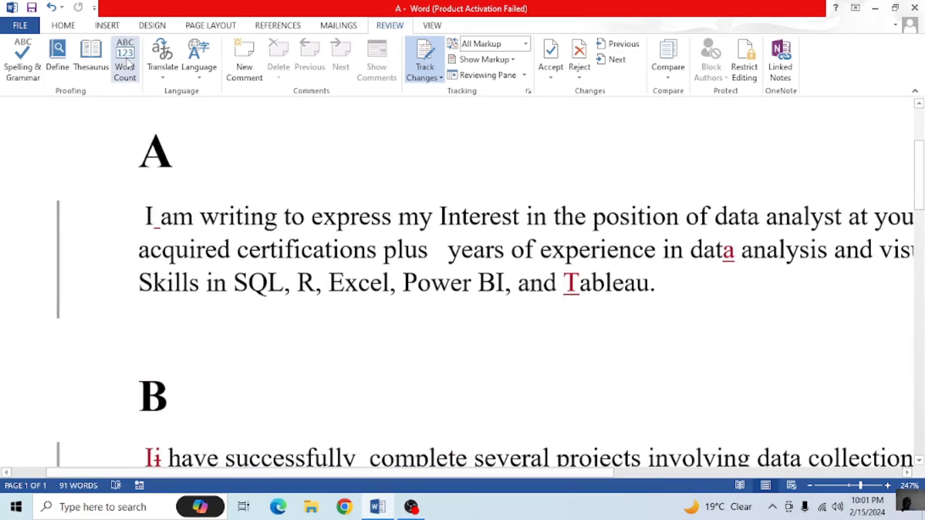
pyautogui.click(51, 7)
pyautogui.click(52, 8)
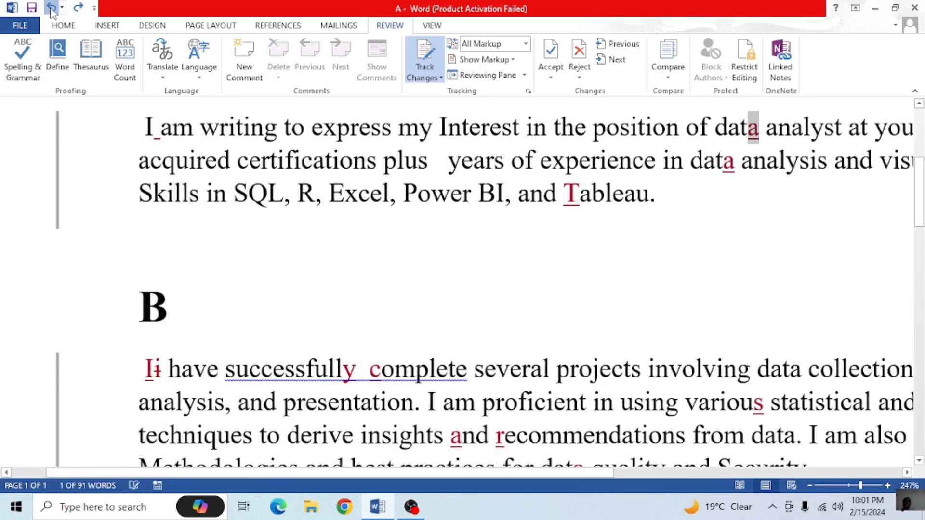
pyautogui.click(51, 7)
pyautogui.click(52, 8)
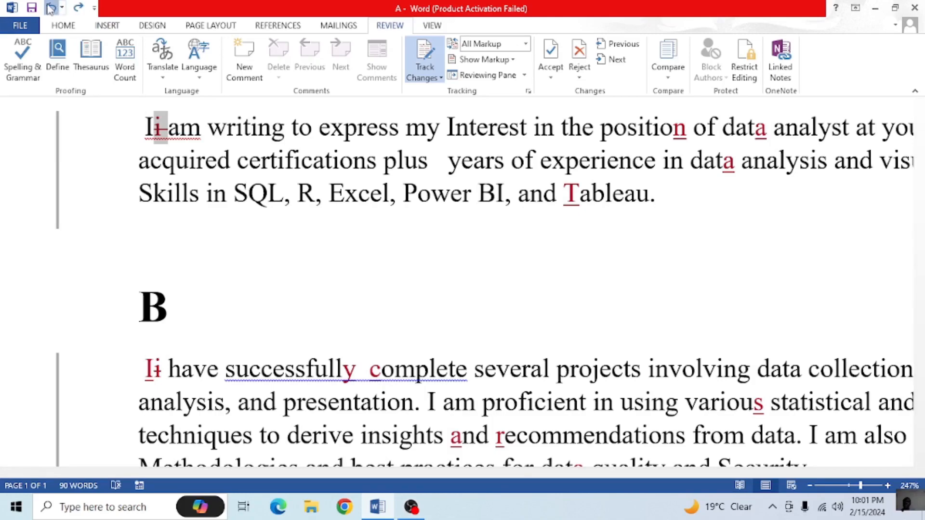
pyautogui.click(52, 8)
# Accept all the tracked changes in the document at once, and check both paragraphs at a smaller zoom
pyautogui.scroll(2, 412, 275)
pyautogui.keyDown('ctrl'); pyautogui.scroll(-4, 411, 275); pyautogui.keyUp('ctrl')
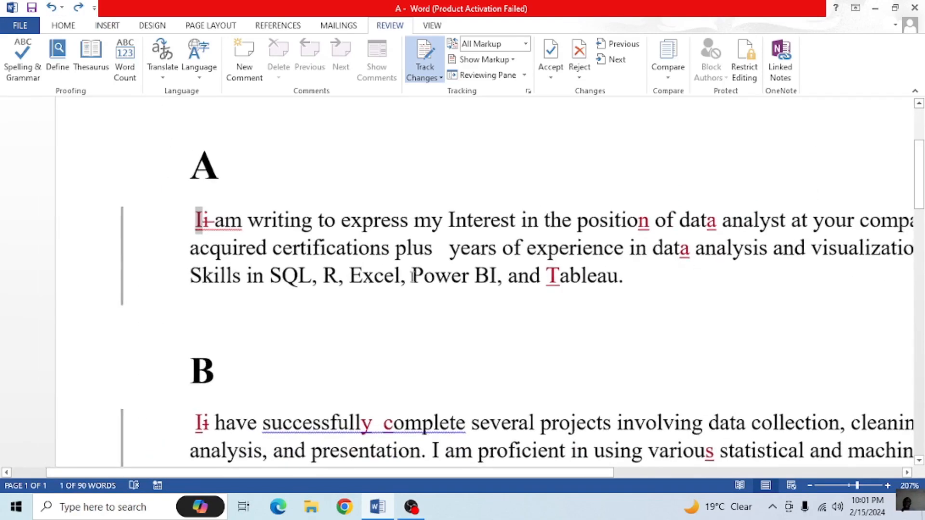
pyautogui.keyDown('ctrl'); pyautogui.scroll(2, 412, 277); pyautogui.keyUp('ctrl')
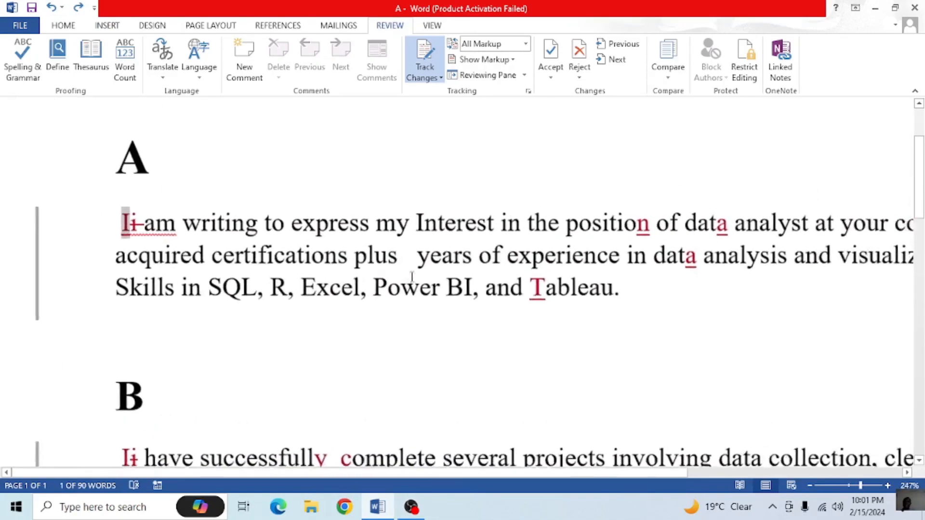
pyautogui.scroll(-1, 412, 277)
pyautogui.scroll(3, 413, 277)
pyautogui.hscroll(-4, 411, 277)
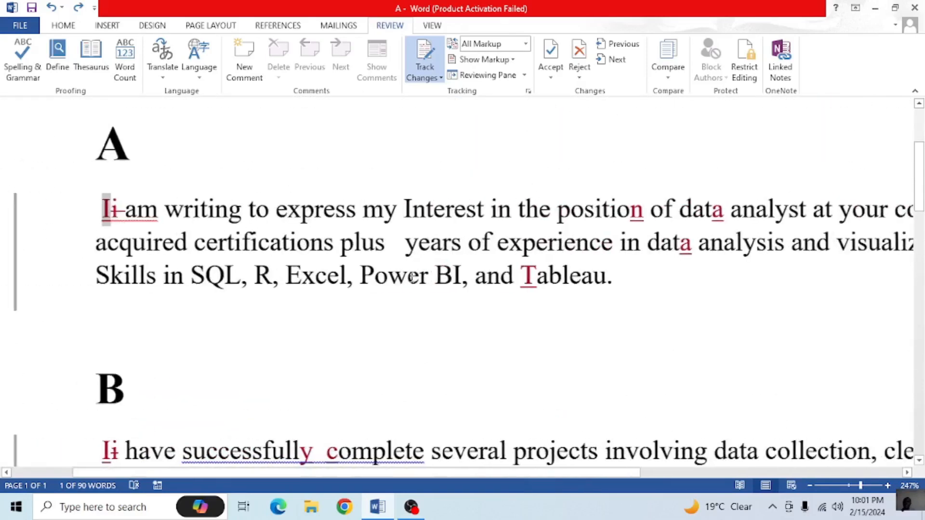
pyautogui.hscroll(4, 411, 277)
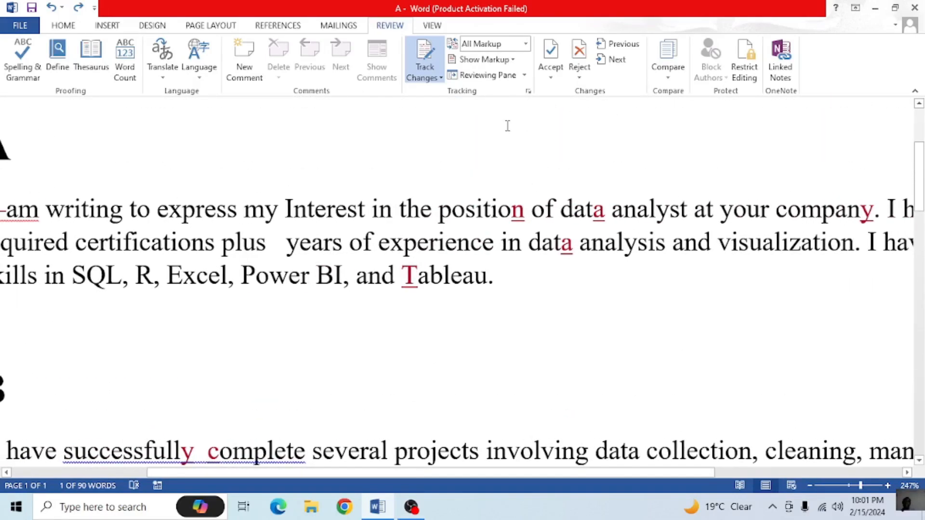
pyautogui.click(551, 76)
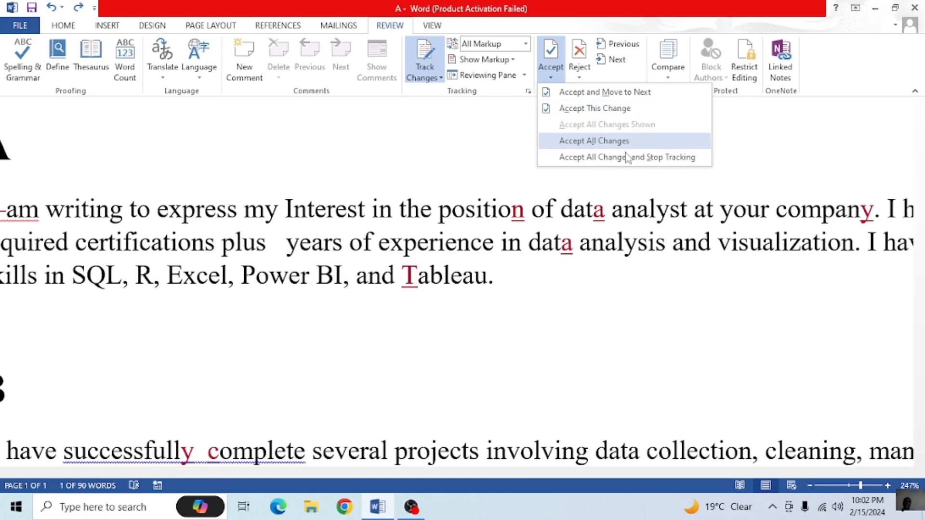
pyautogui.click(601, 147)
pyautogui.keyDown('ctrl'); pyautogui.scroll(-4, 549, 263); pyautogui.keyUp('ctrl')
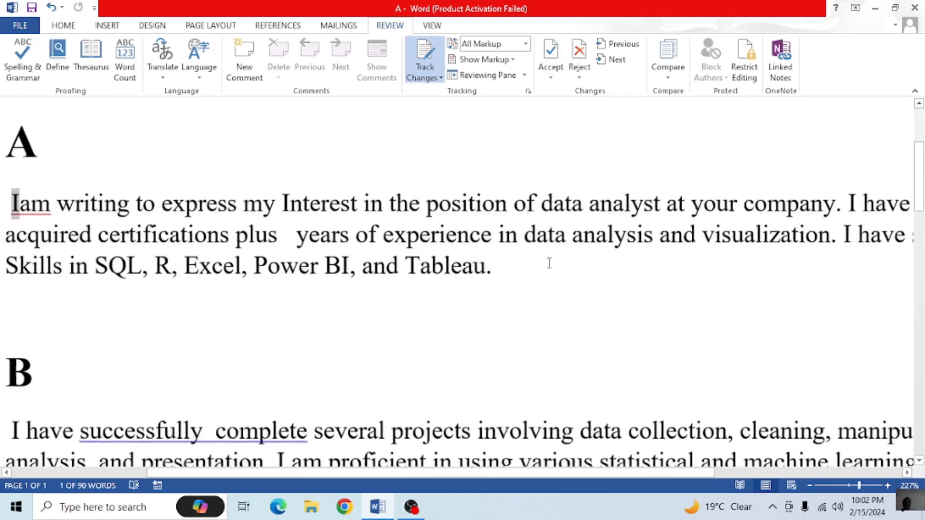
pyautogui.keyDown('ctrl'); pyautogui.scroll(-3, 549, 262); pyautogui.keyUp('ctrl')
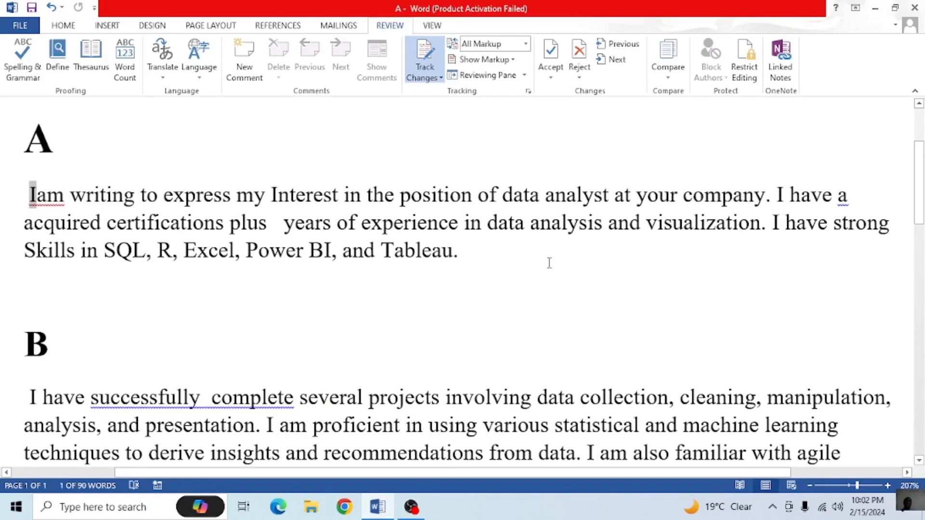
pyautogui.scroll(-2, 519, 369)
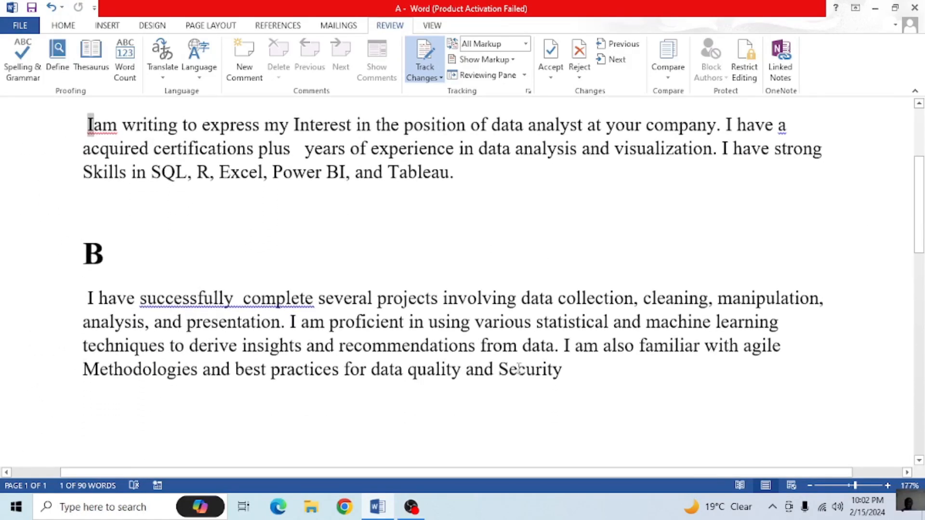